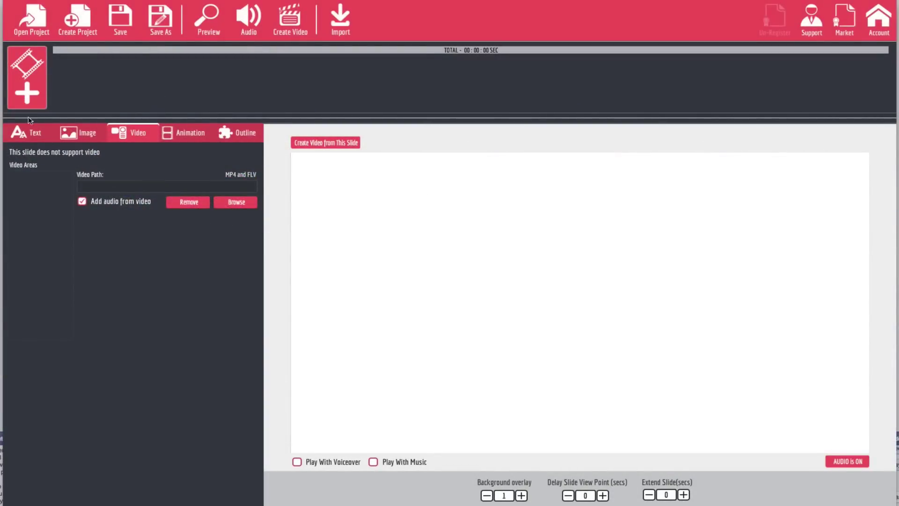
Pick the ProThemes June - Weight Loss Female pack from the animated slide collection
left_click(26, 97)
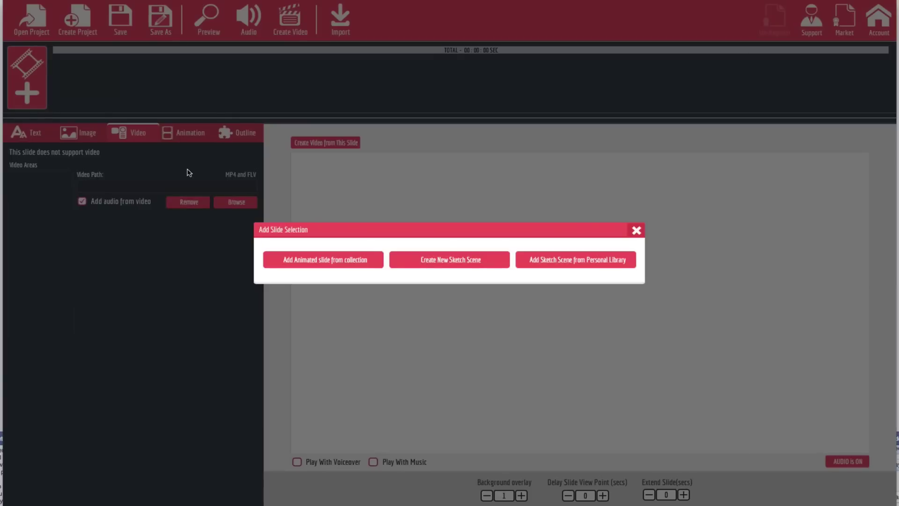
left_click(318, 260)
scroll(307, 289, "down", 10)
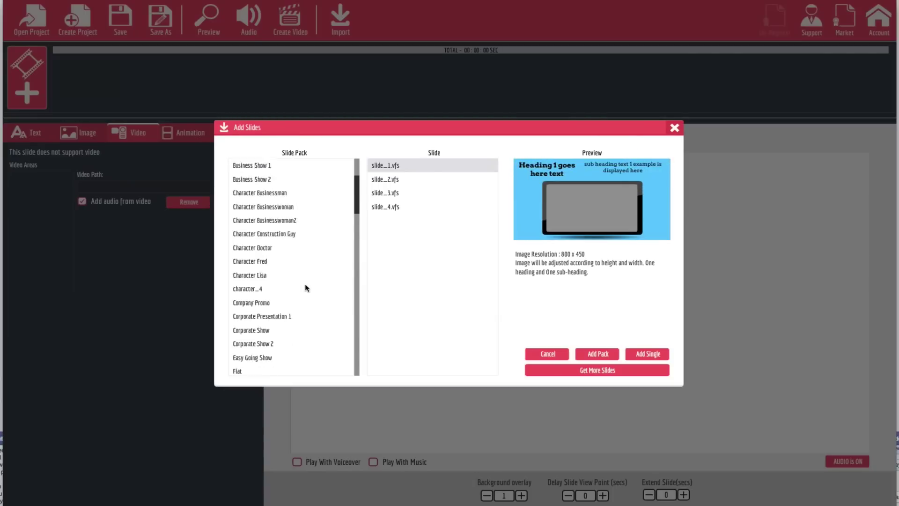
scroll(305, 287, "down", 10)
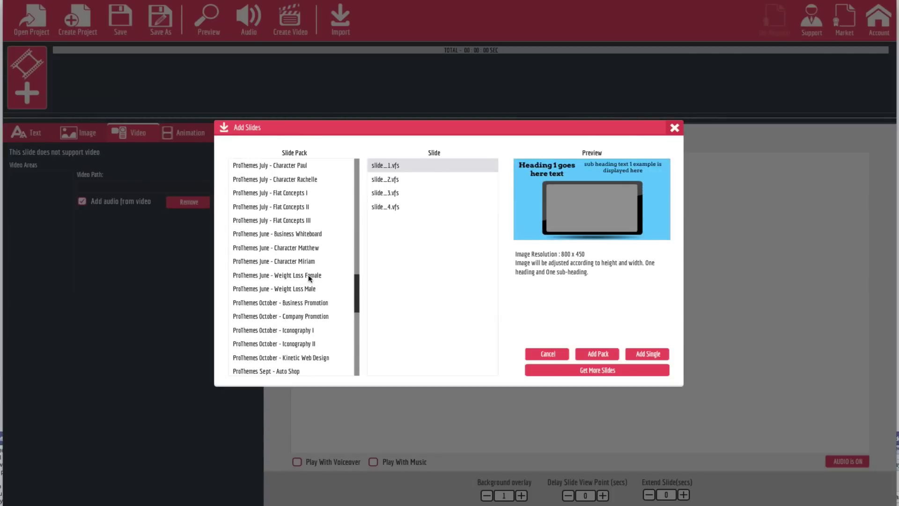
scroll(309, 262, "down", 3)
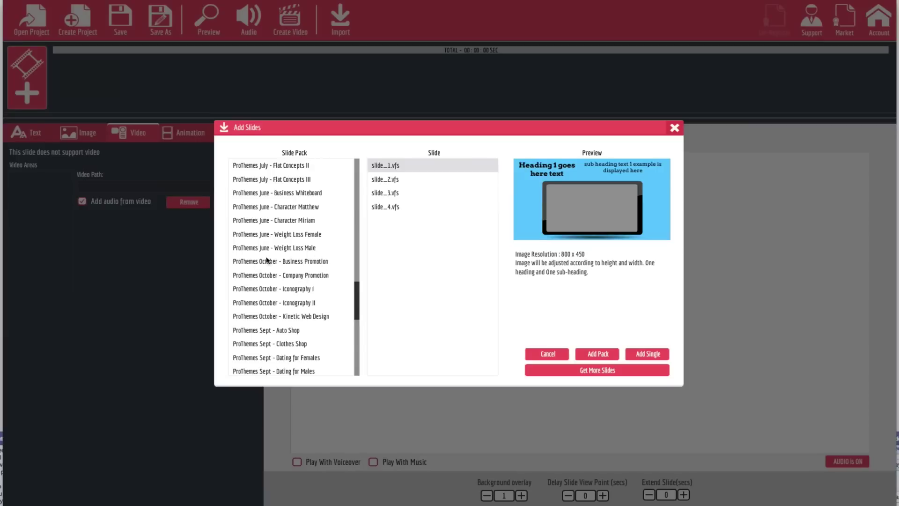
left_click(287, 234)
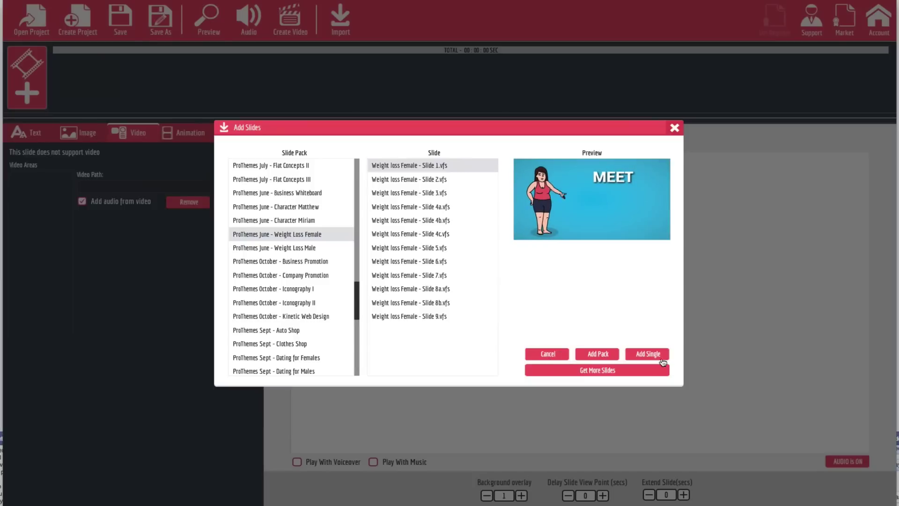
Preview several of the pack's slides, including 8a, then add the whole pack
left_click(438, 186)
left_click(439, 193)
left_click(438, 218)
left_click(440, 258)
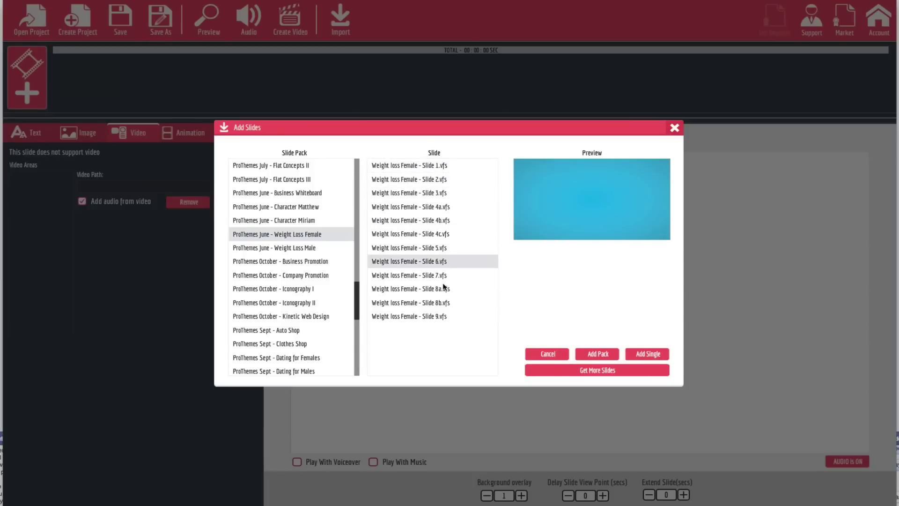
left_click(443, 288)
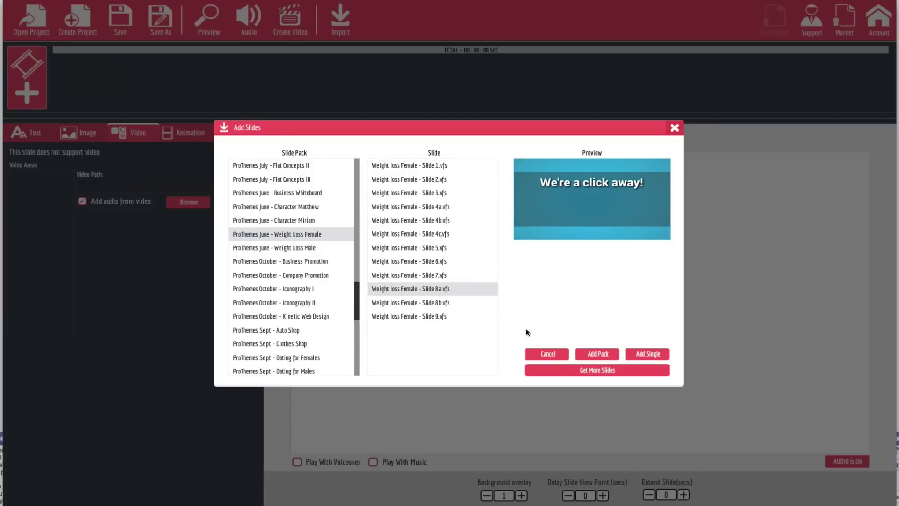
left_click(604, 354)
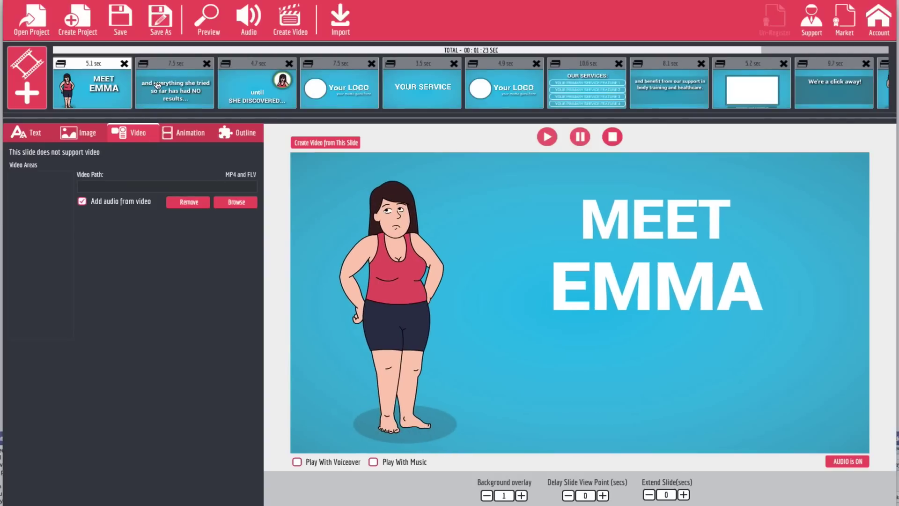
Preview each timeline slide in turn, through OUR SERVICES to 'Now Emma is slim'
left_click(140, 89)
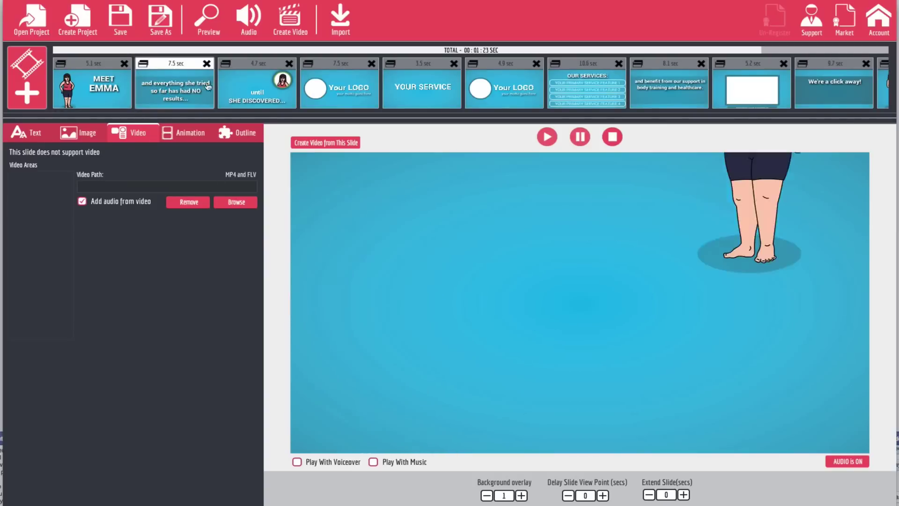
left_click(256, 91)
left_click(337, 91)
left_click(421, 92)
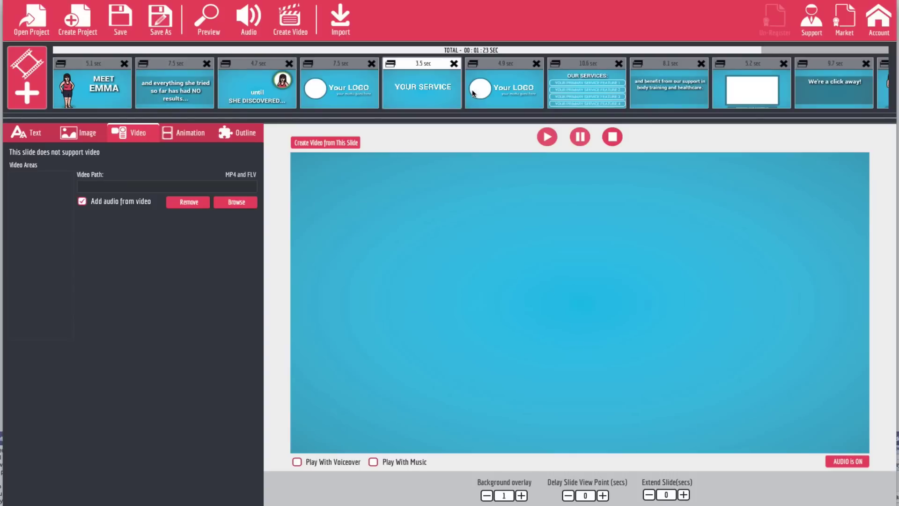
left_click(502, 93)
left_click(587, 91)
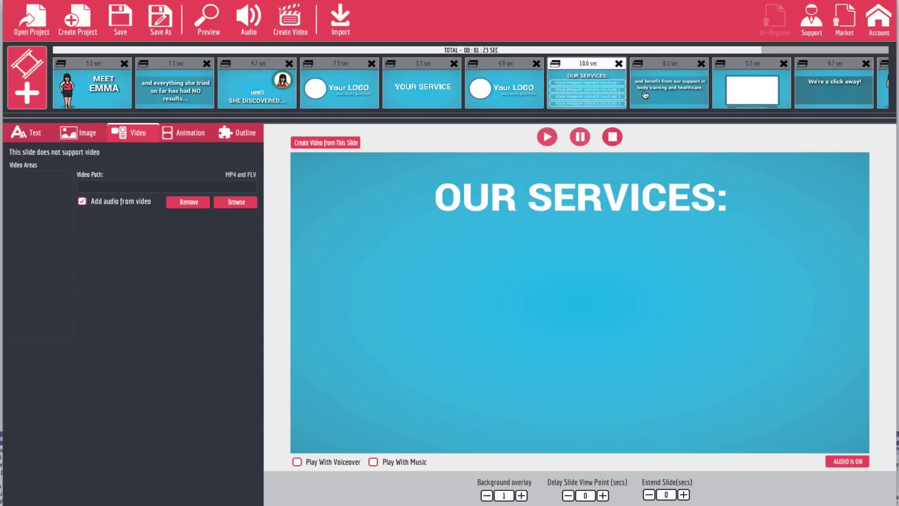
left_click(669, 91)
left_click(758, 100)
left_click(833, 89)
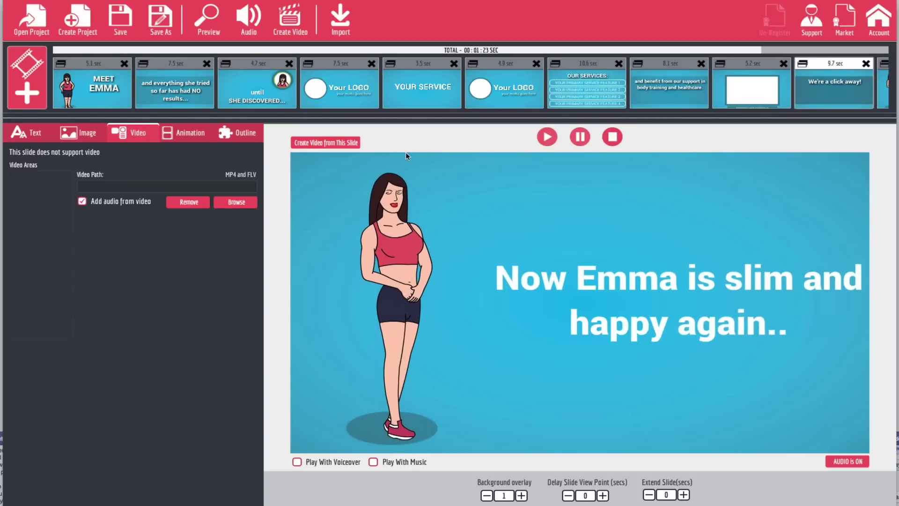
Watch the MEET EMMA and 'until SHE DISCOVERED' animations, then select the YOUR SERVICE slide
left_click(93, 89)
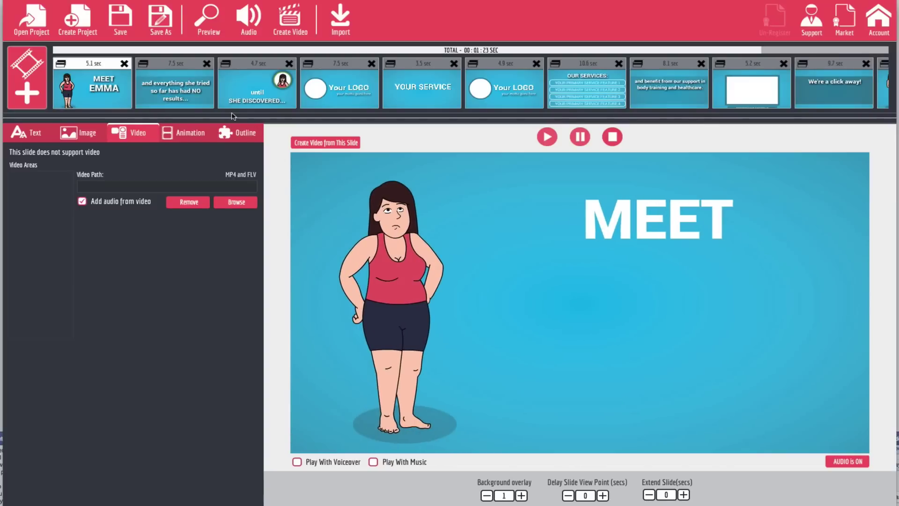
left_click(164, 98)
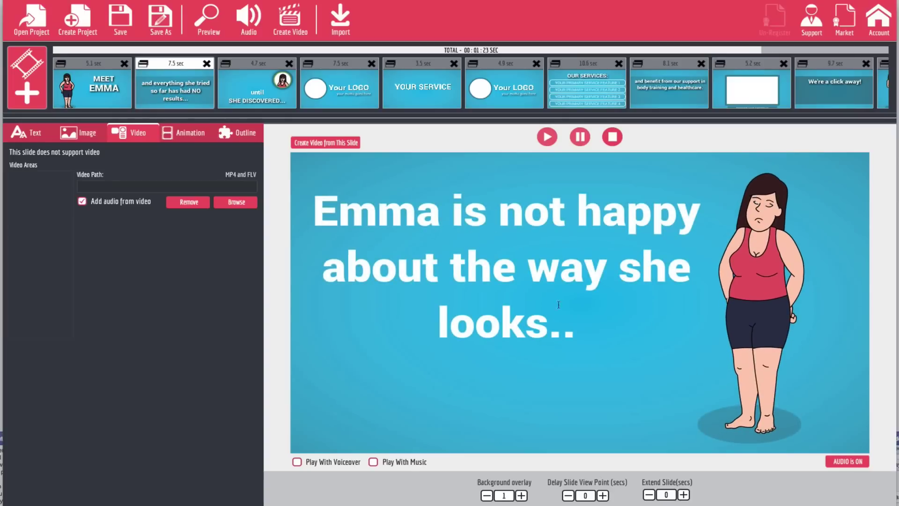
left_click(262, 98)
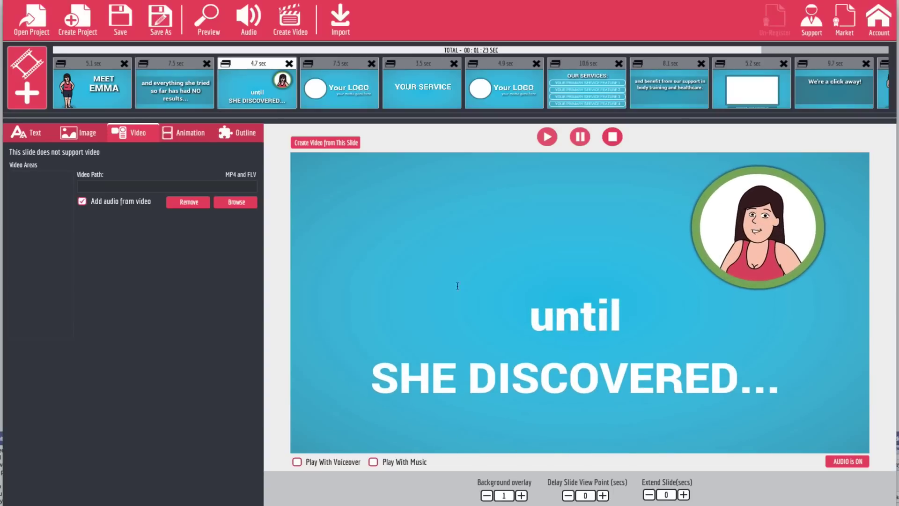
left_click(330, 93)
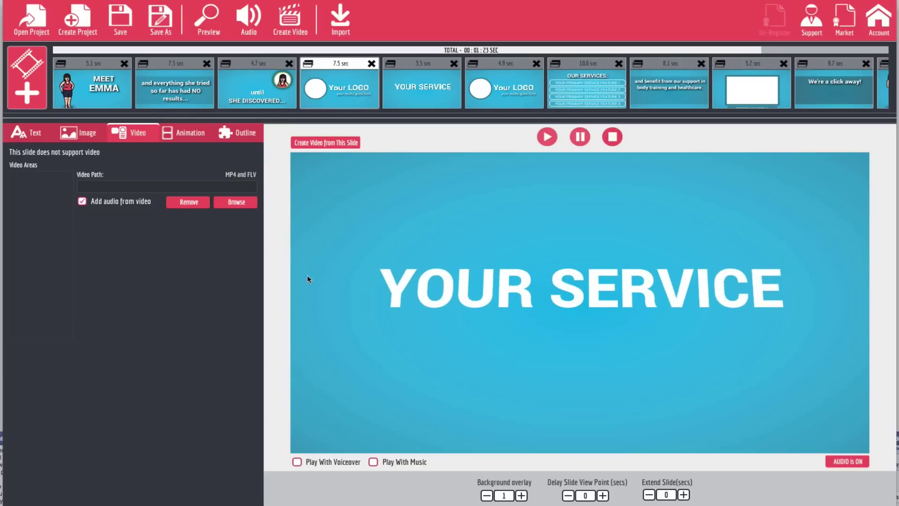
Inspect the slide's Your LOGO and motto text areas and play its animation
left_click(37, 135)
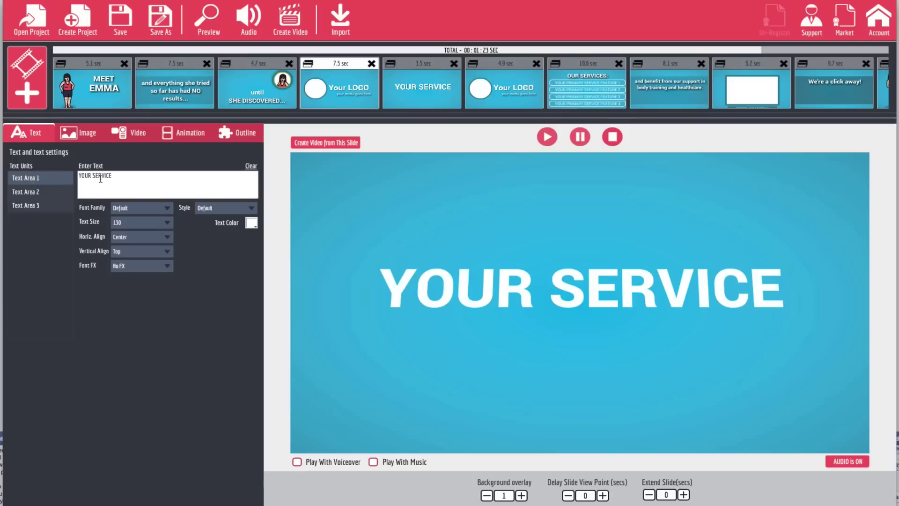
left_click(29, 193)
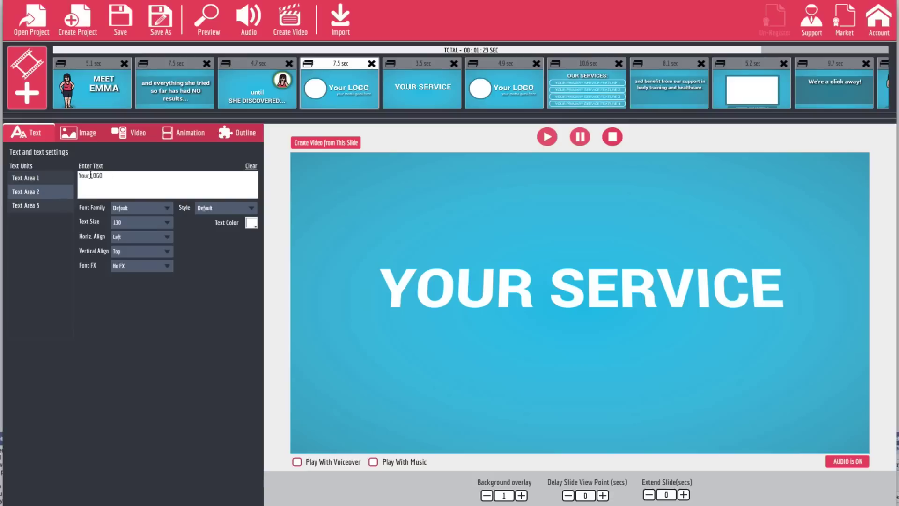
left_click(34, 206)
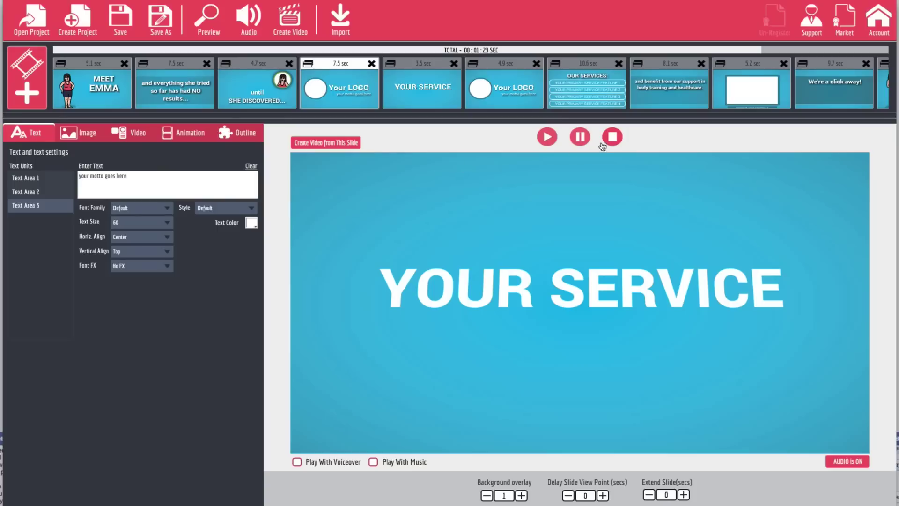
left_click(552, 142)
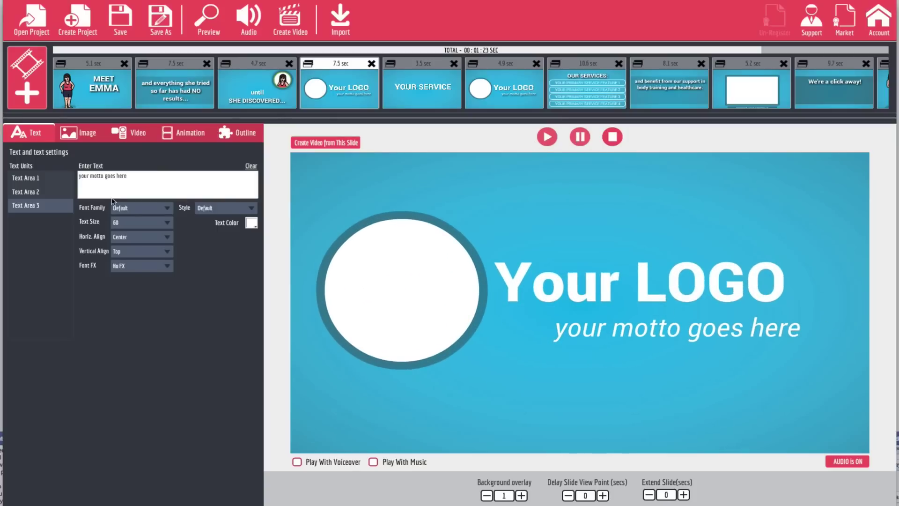
Replace the YOUR SERVICE heading in Text Area 1 with 'Fat Burner 2.0' and replay
left_click(36, 181)
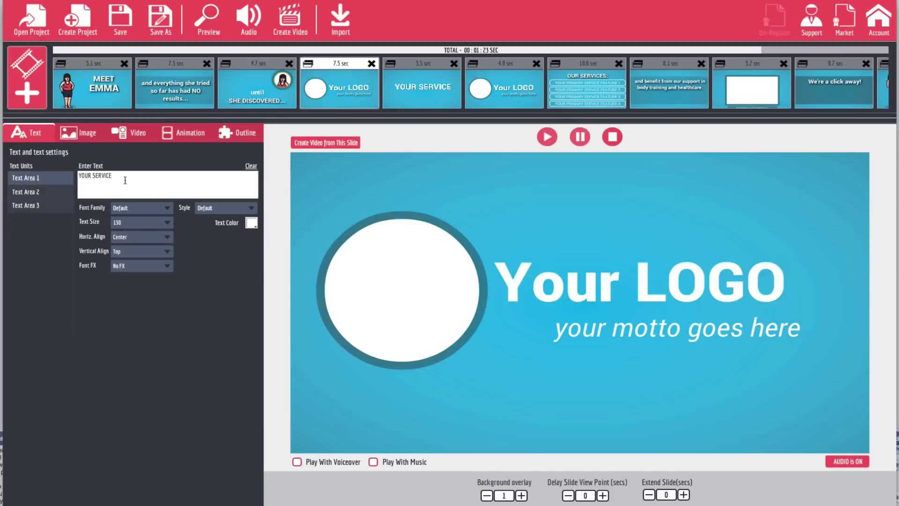
triple_click(91, 174)
type("Fat Burner 2.0")
left_click(546, 137)
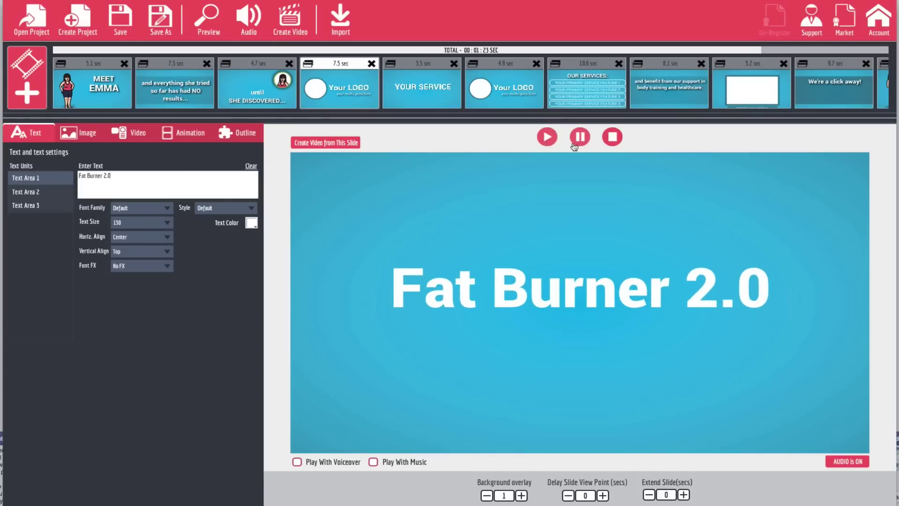
Replace the 'Your LOGO' line in the second text area with 'Fat Burner'
left_click(29, 196)
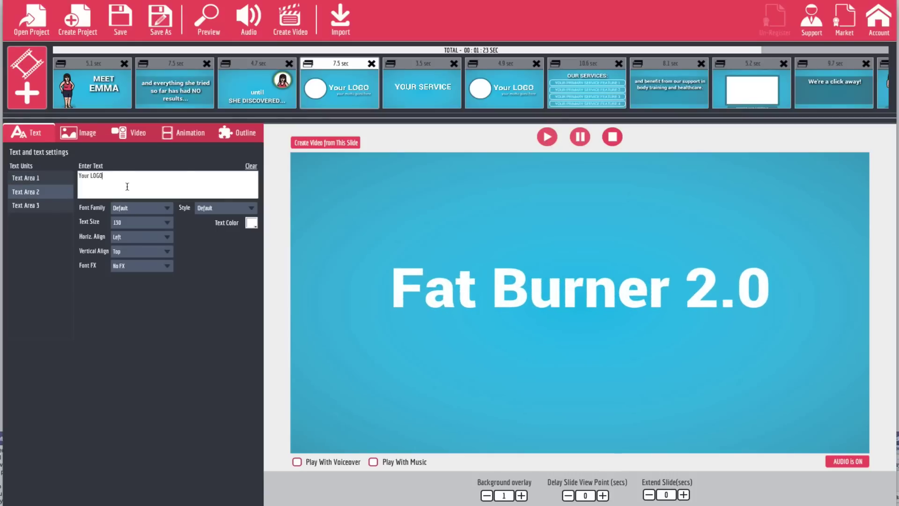
left_click_drag(100, 176, 31, 167)
type("Fabt Burner")
Change the motto to 'Lose Weight Today' and play the slide to check
left_click(38, 206)
left_click_drag(134, 181, 31, 161)
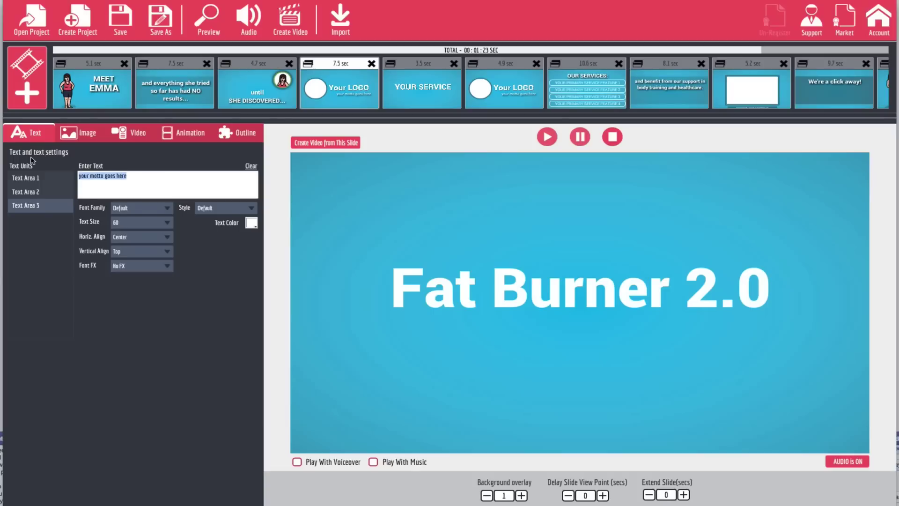
type("Lose Weight Today")
left_click(540, 138)
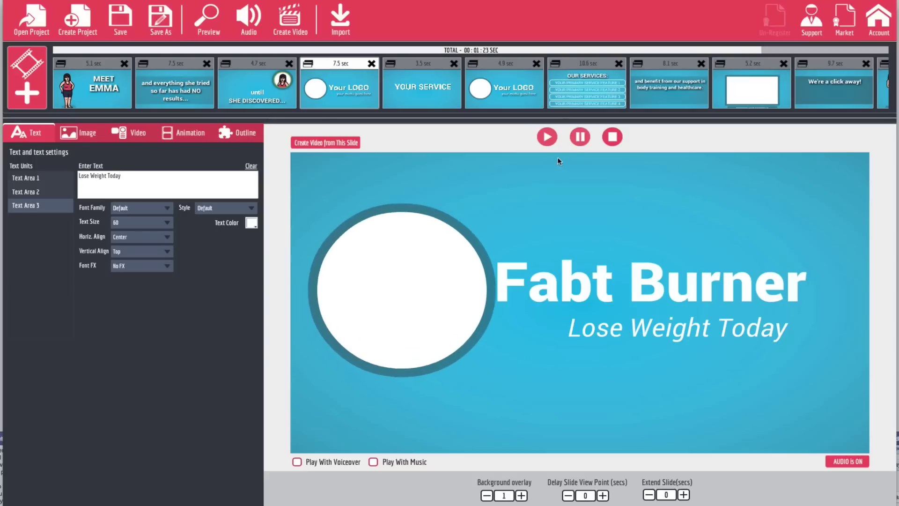
Fix the 'Fabt Burner' typo so the line reads 'Fat Burner'
left_click(34, 193)
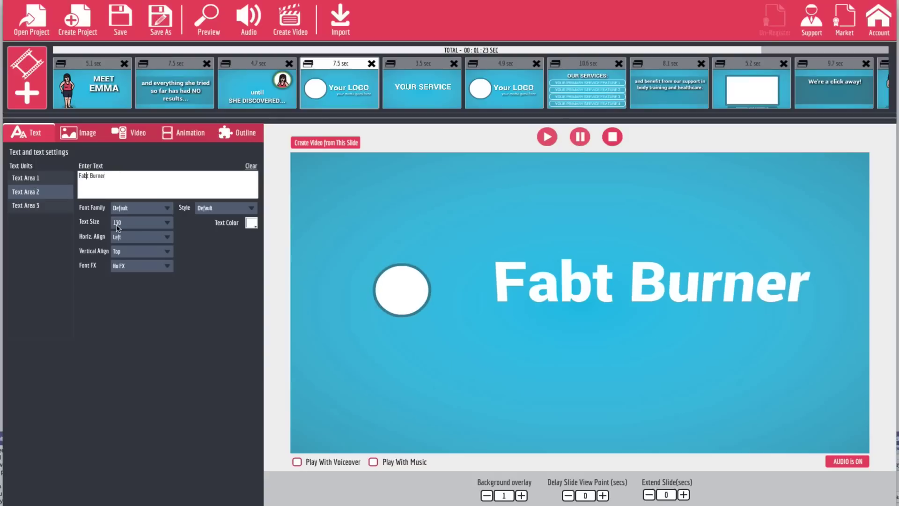
key("BackSpace")
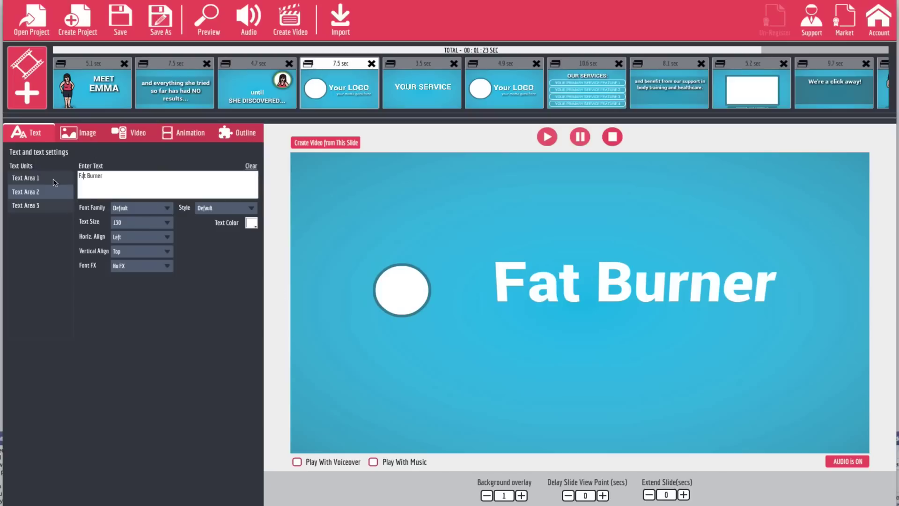
left_click(79, 140)
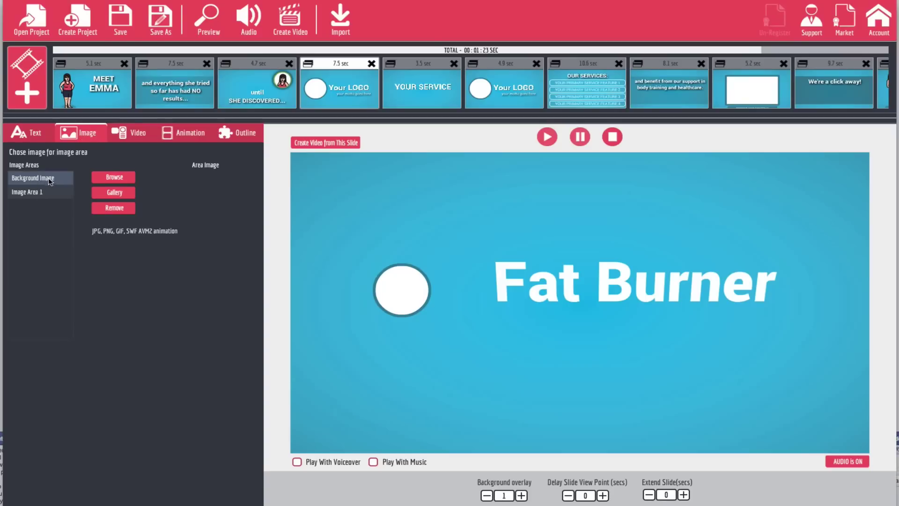
Select Image Area 1, test-toggle the background and circle outline, and leave both on
left_click(33, 194)
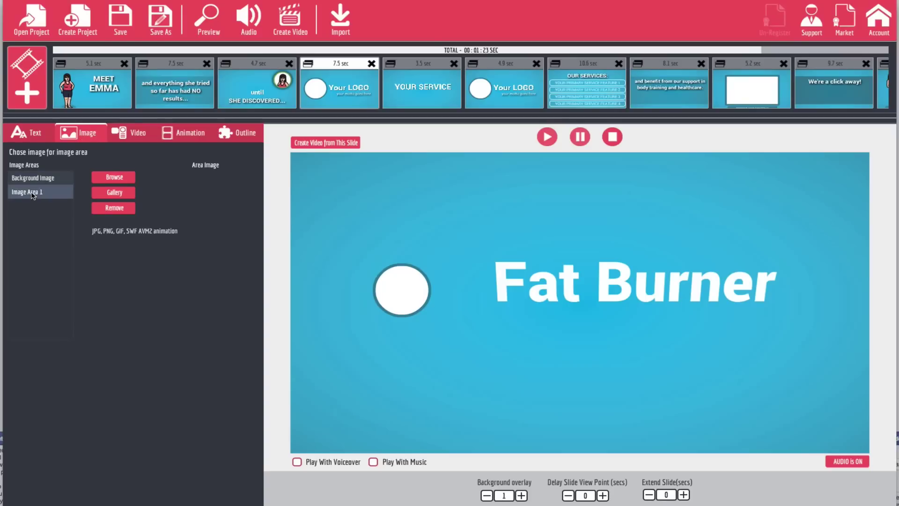
left_click(240, 135)
left_click(15, 171)
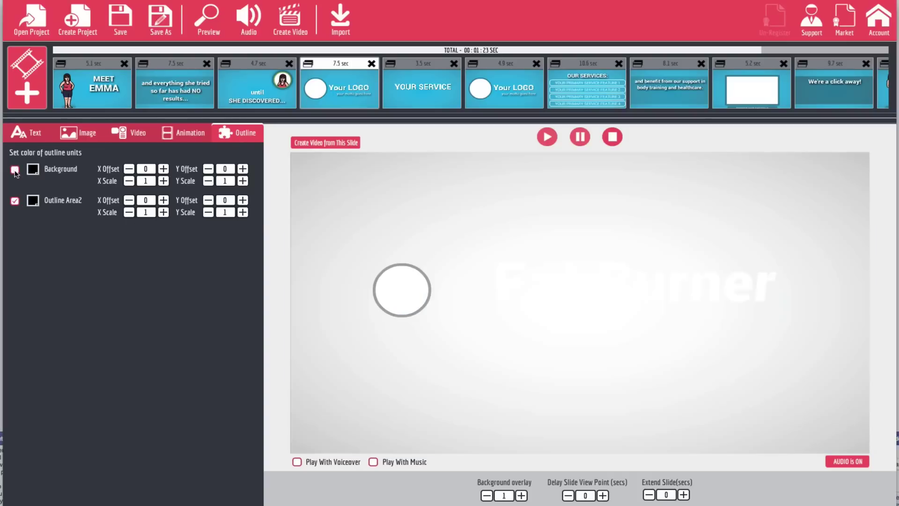
left_click(15, 170)
left_click(14, 202)
left_click(14, 201)
double_click(15, 202)
left_click(14, 202)
left_click(15, 201)
left_click(78, 136)
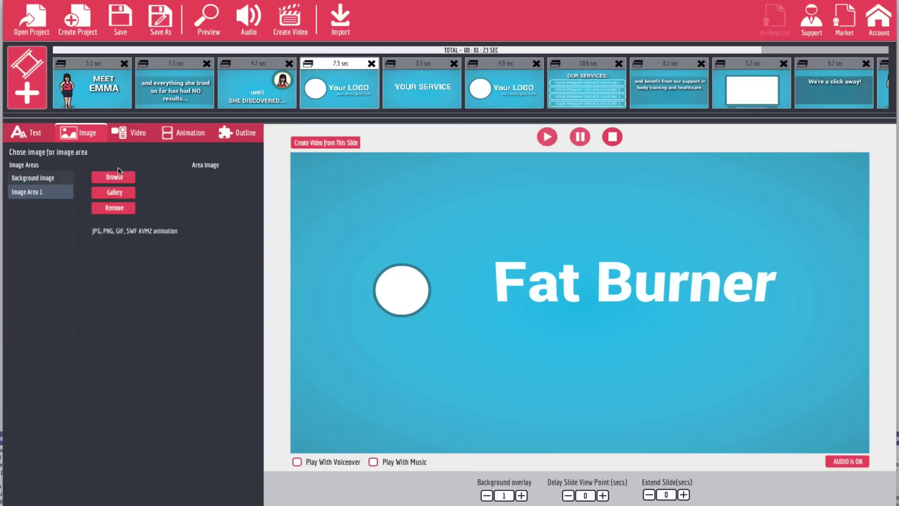
Fill Image Area 1 with Hi_animation.swf from the gallery's Character Doctor folder
left_click(118, 196)
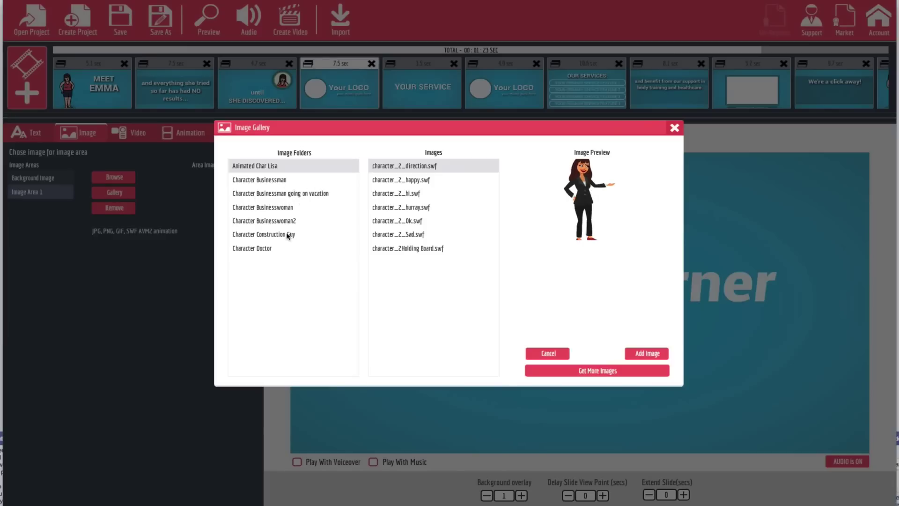
left_click(274, 249)
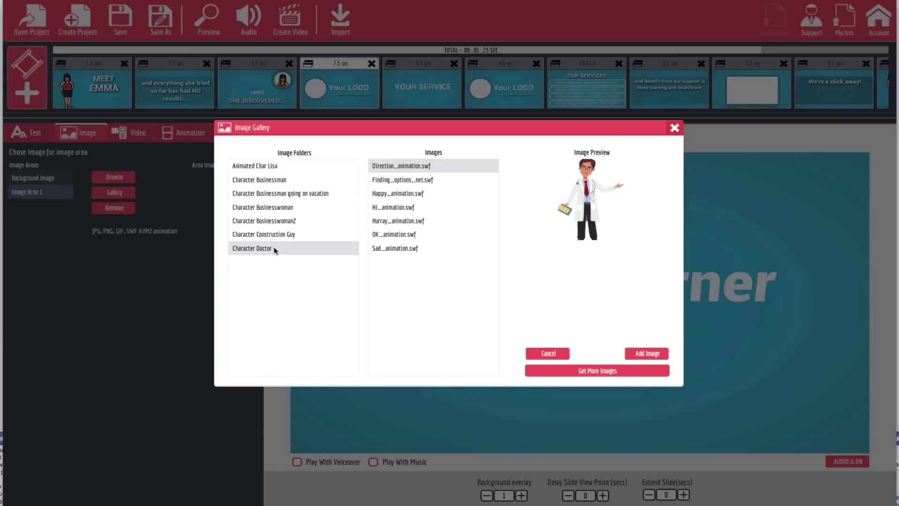
left_click(410, 182)
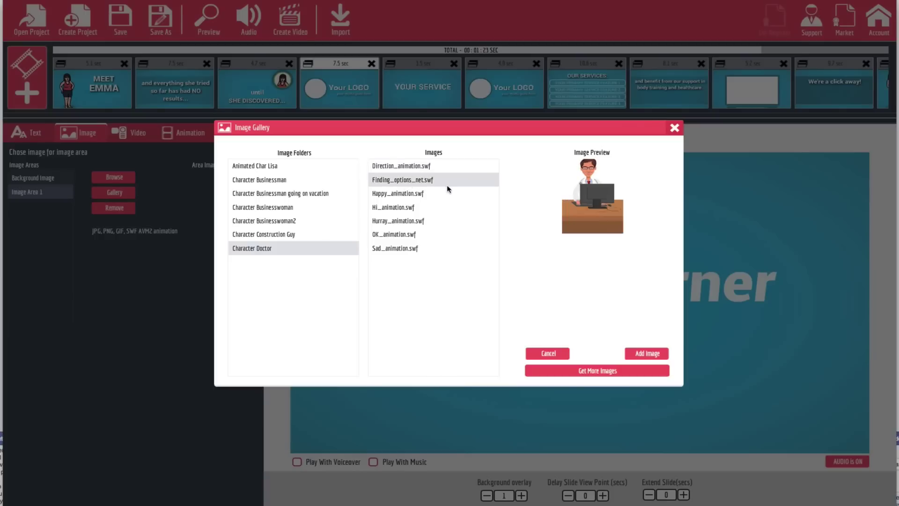
left_click(419, 196)
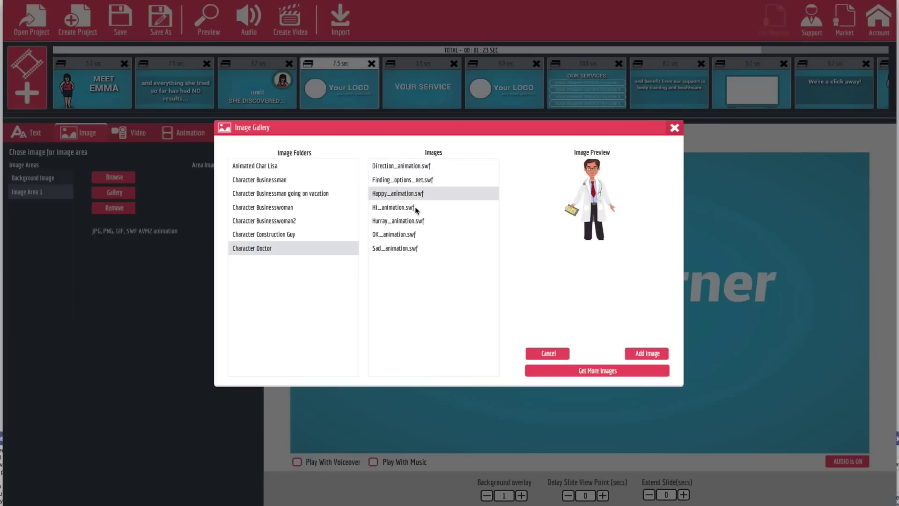
left_click(415, 208)
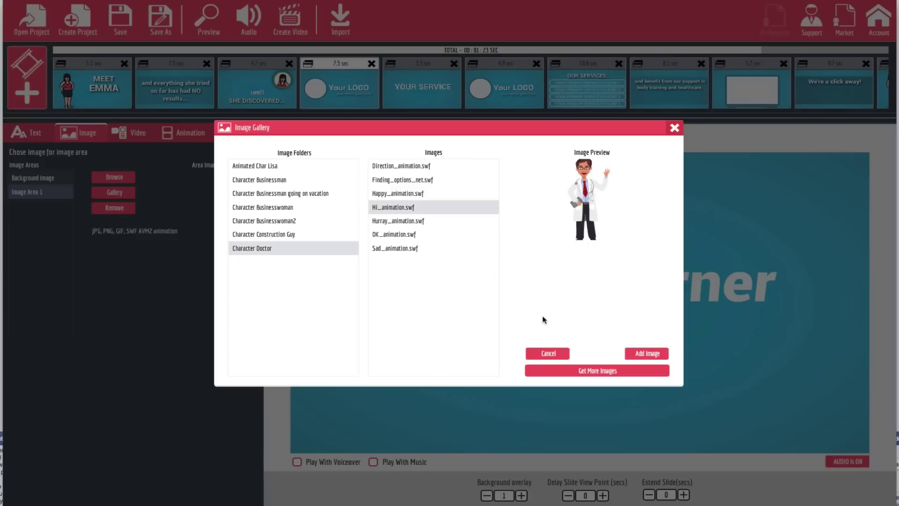
left_click(649, 358)
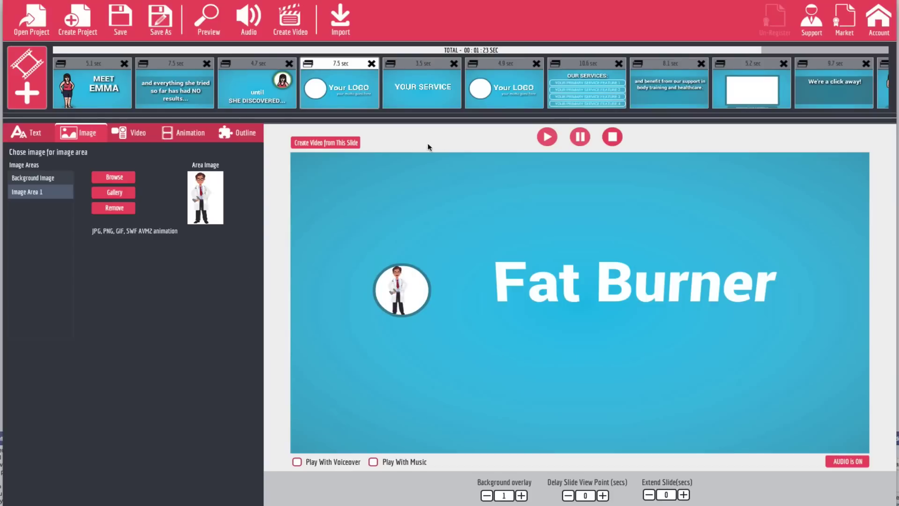
After previewing, delete the 3.5-sec YOUR SERVICE and 4.9-sec Your LOGO slides
left_click(546, 137)
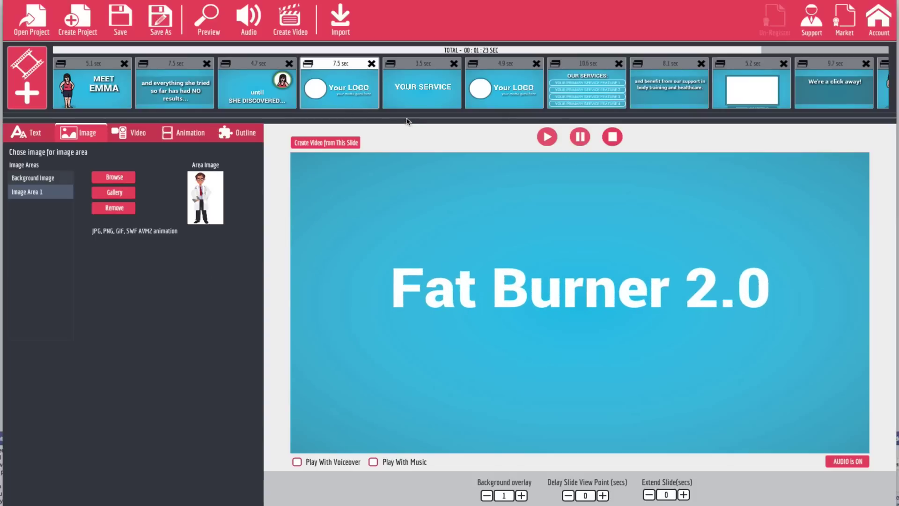
left_click(414, 99)
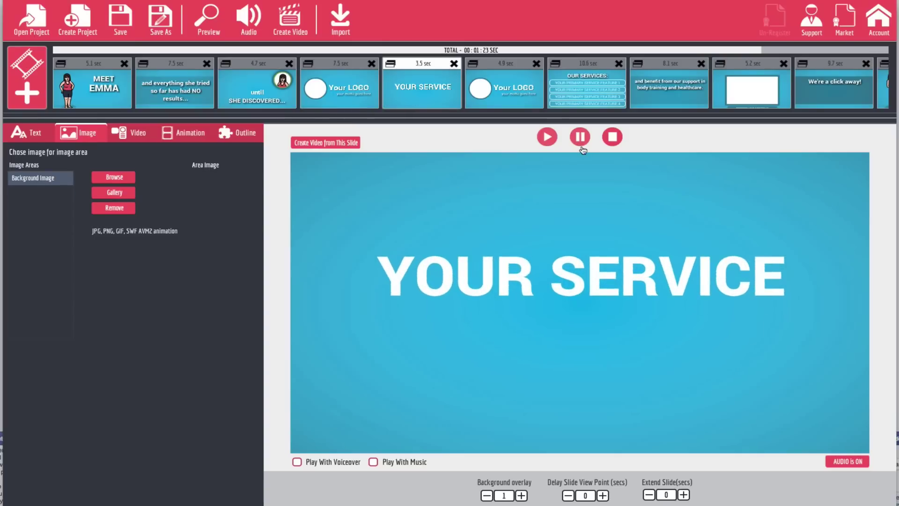
left_click(475, 90)
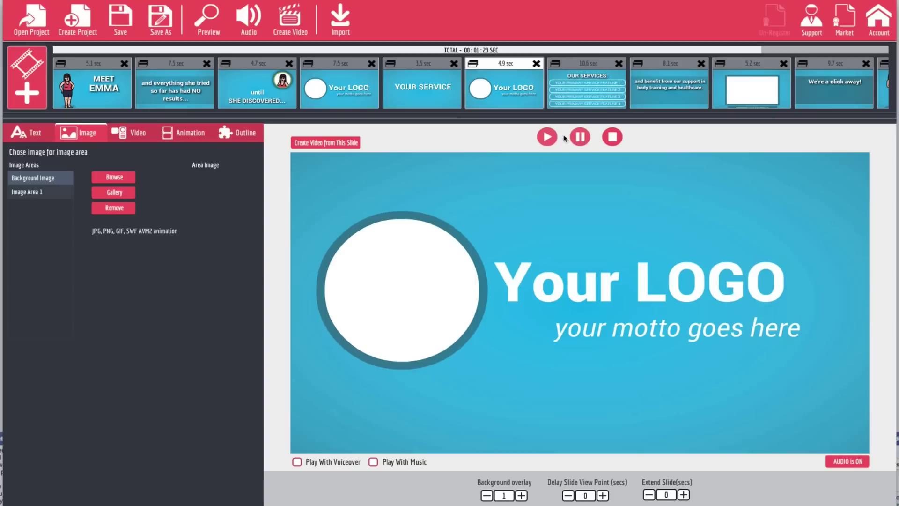
left_click(453, 64)
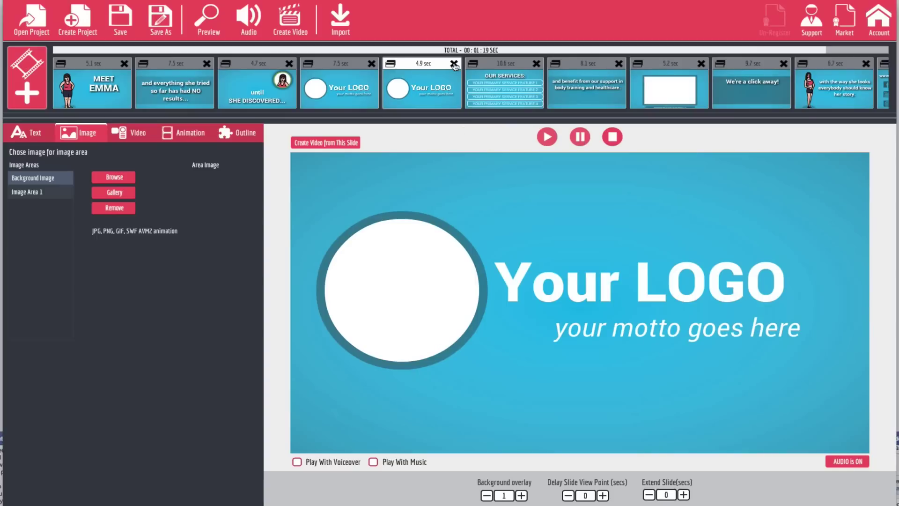
left_click(454, 65)
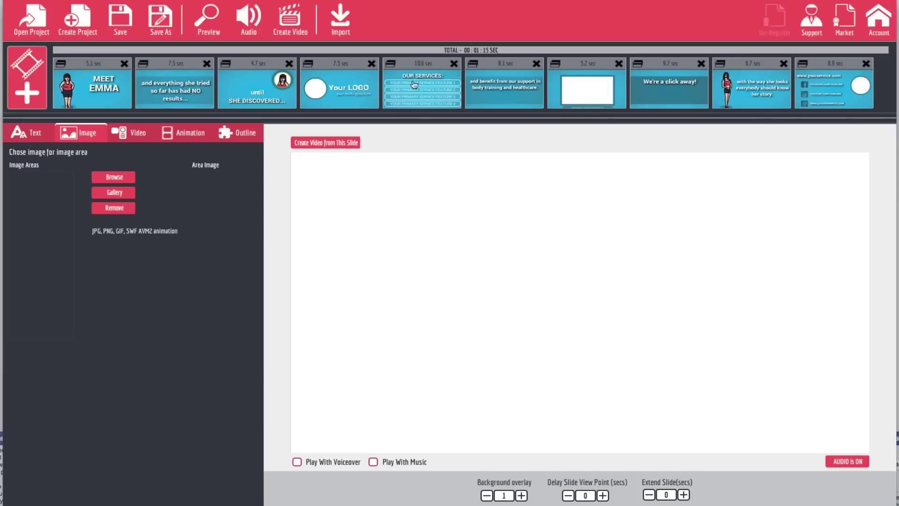
On OUR SERVICES, set the first two lines to 'Lose Weight In 2 Weeks' and 'Look Better Fast'
left_click(431, 96)
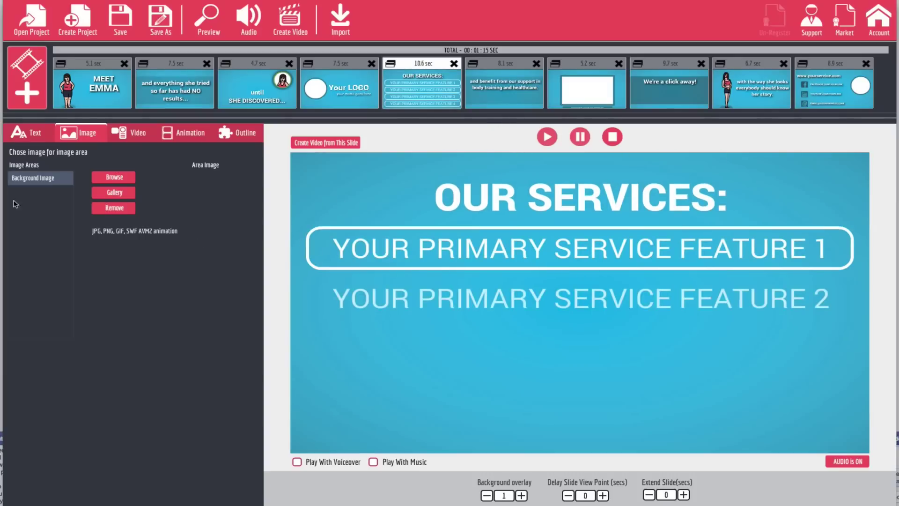
left_click(29, 133)
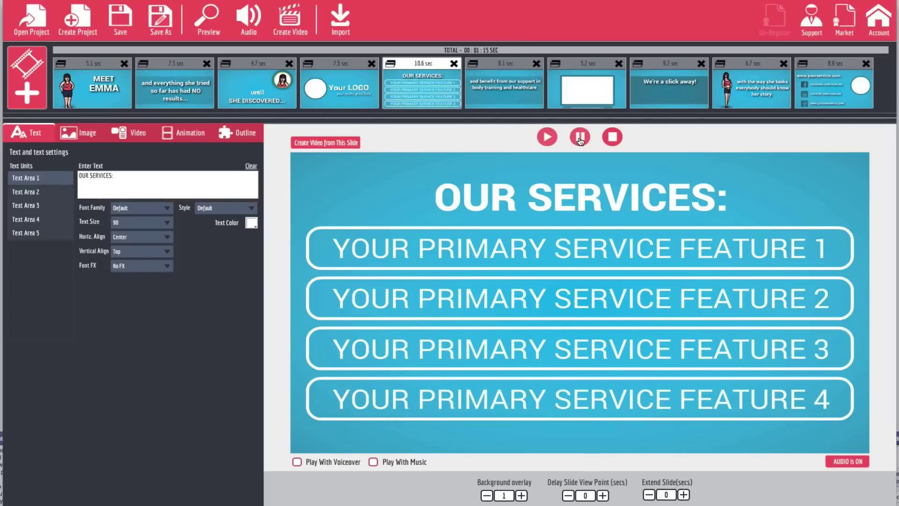
left_click(29, 194)
left_click_drag(177, 177, 78, 157)
type("L")
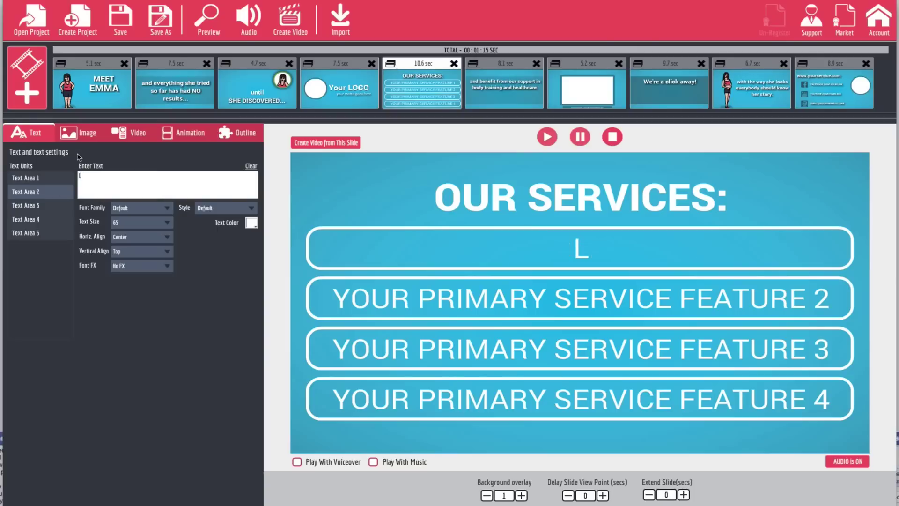
type("ose Weigh")
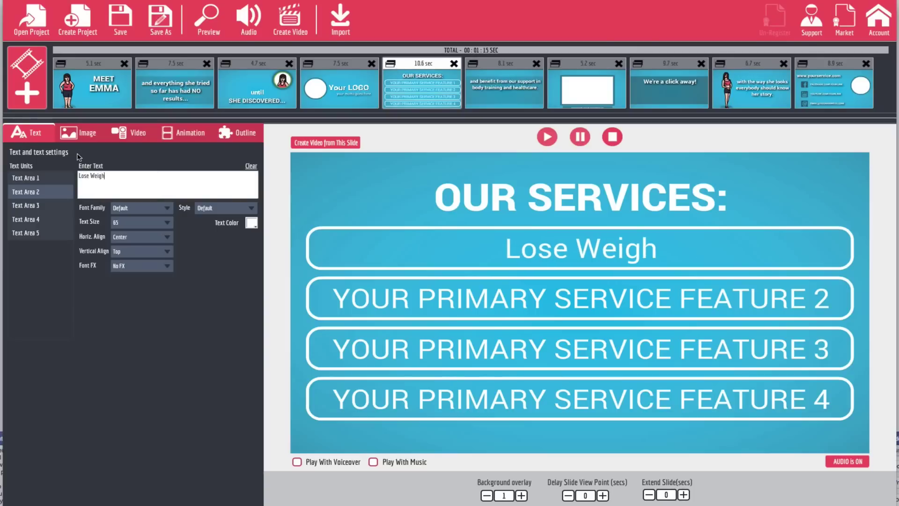
type("t In 2 Weeks")
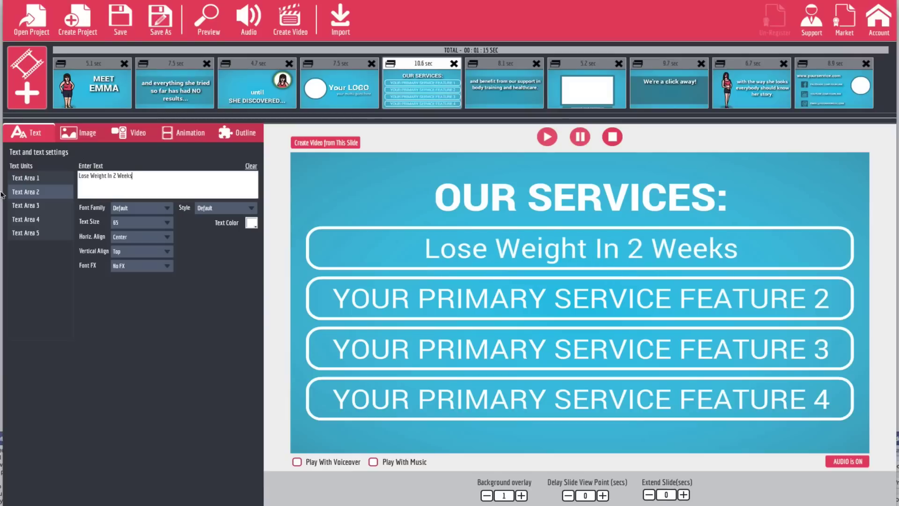
left_click(41, 205)
left_click_drag(189, 182, 70, 151)
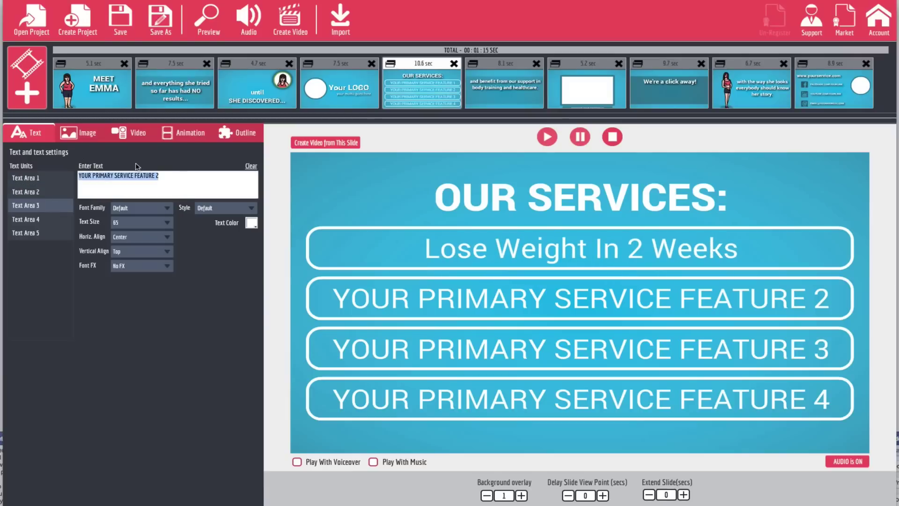
type("Look Better Fast")
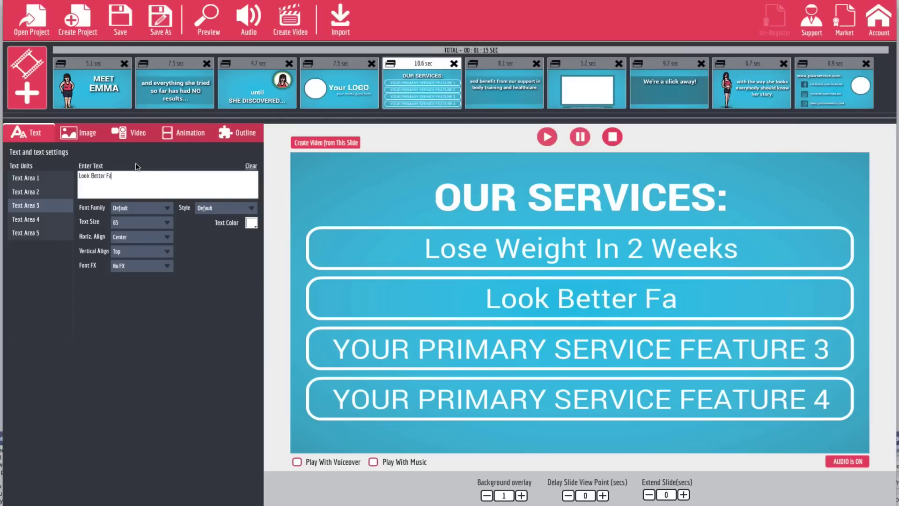
Set the third and fourth lines to 'Learn To Keep Weight Off' and 'Feel Better'
left_click(30, 220)
left_click_drag(123, 184, 79, 148)
type("L")
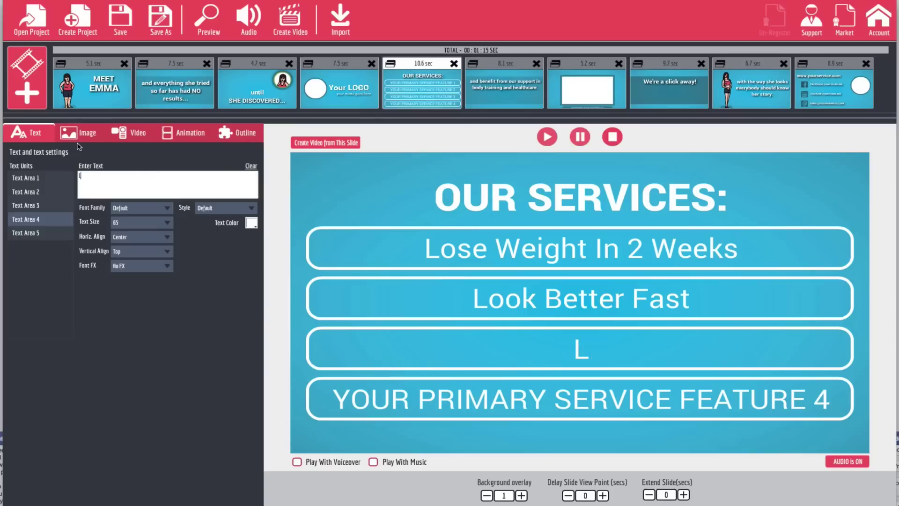
type("earn ")
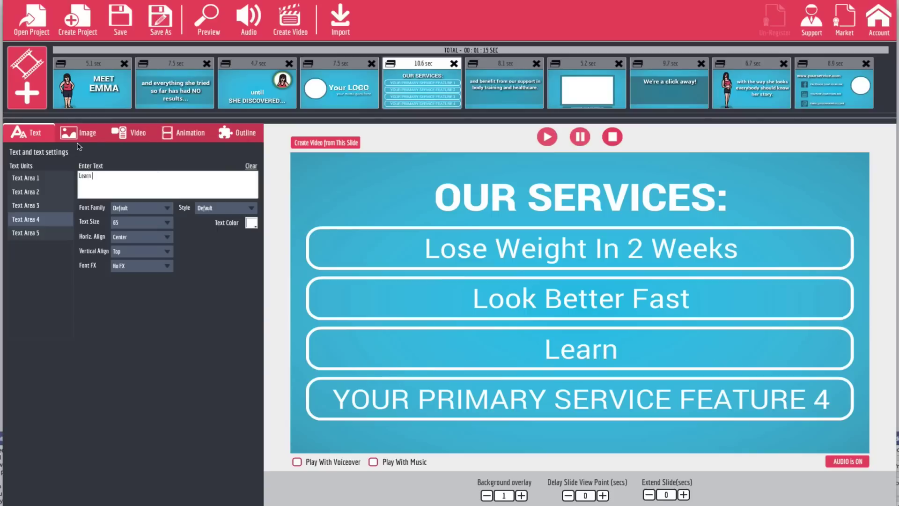
type("To Keep")
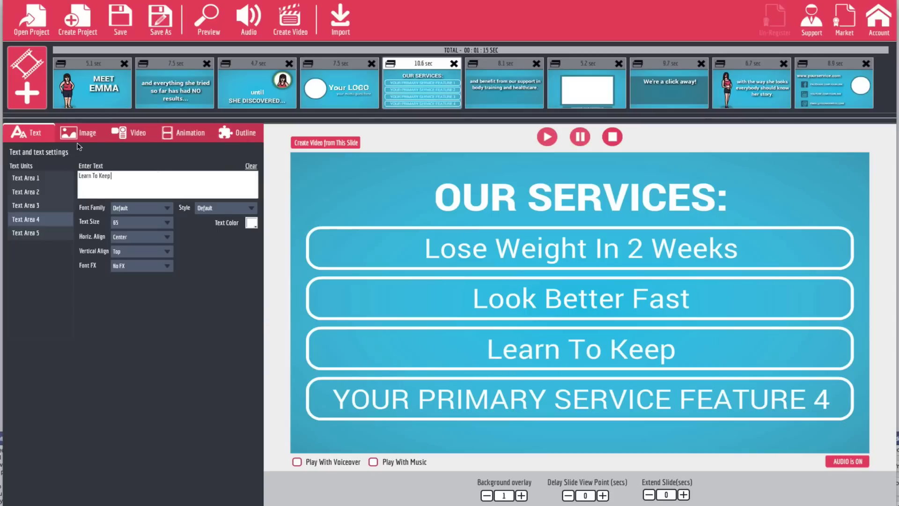
type(" Weight Off")
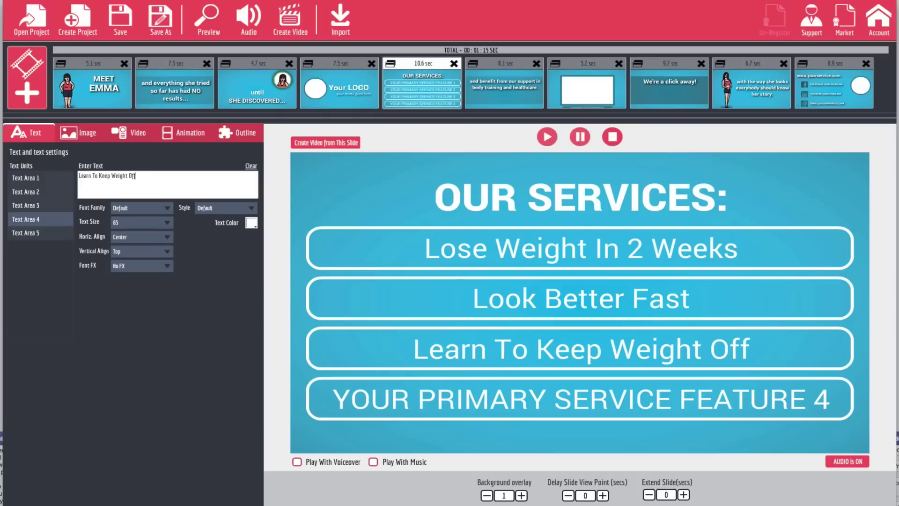
left_click(20, 232)
left_click_drag(168, 180, 51, 154)
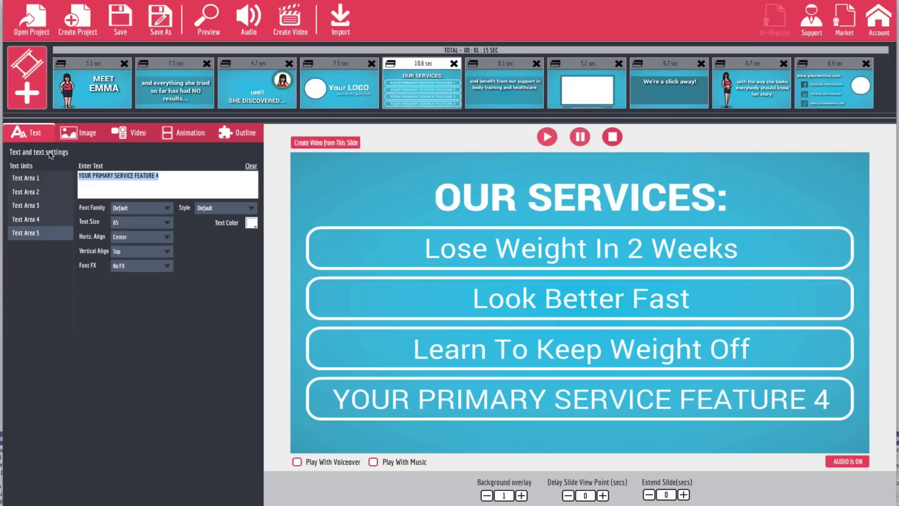
type("Feel")
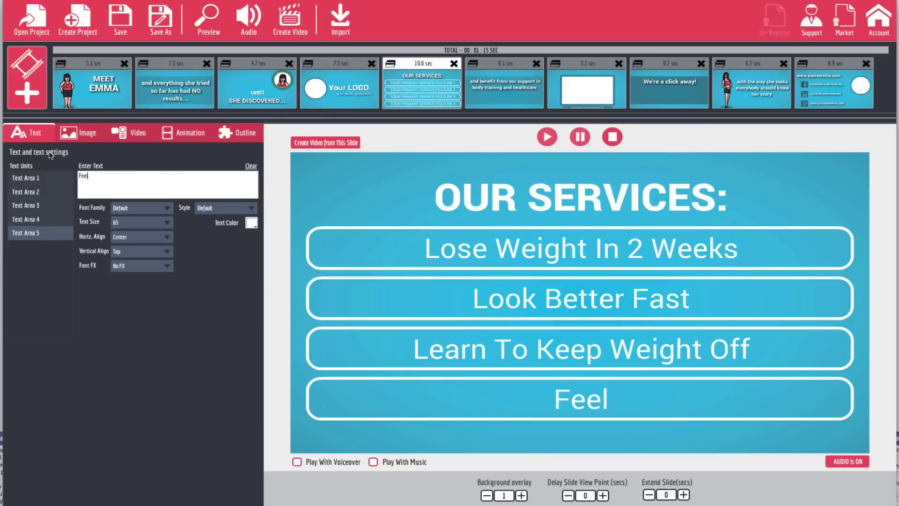
type(" Beet")
key("BackSpace")
key("BackSpace")
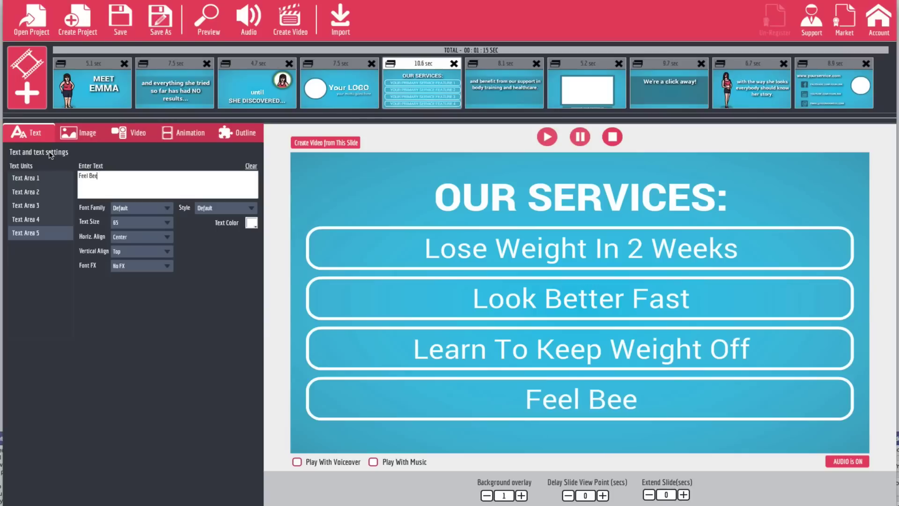
type("tter")
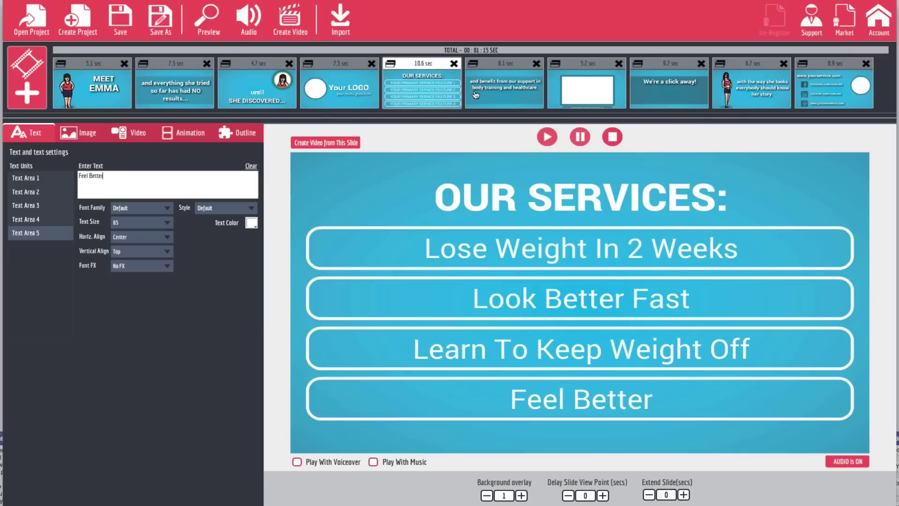
left_click(494, 94)
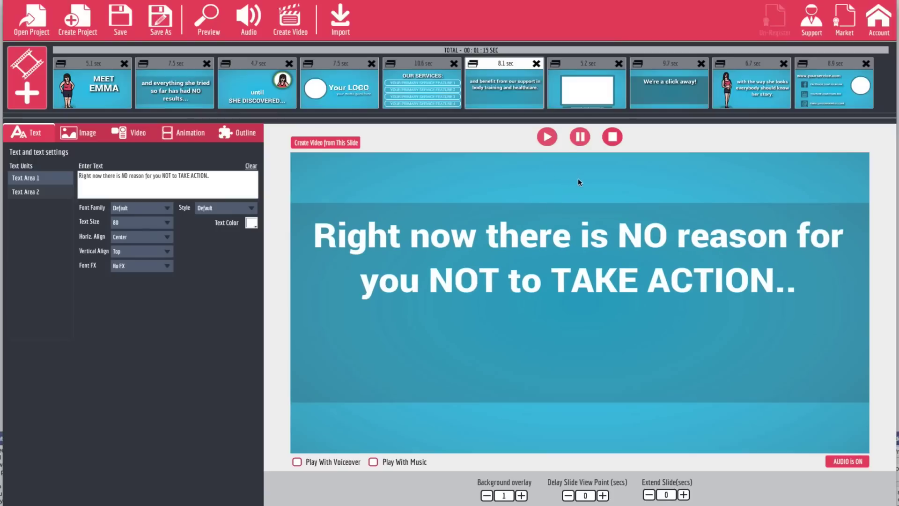
Select the 5.2-sec portfolio slide and retype its caption as 'Before and After'
left_click(580, 107)
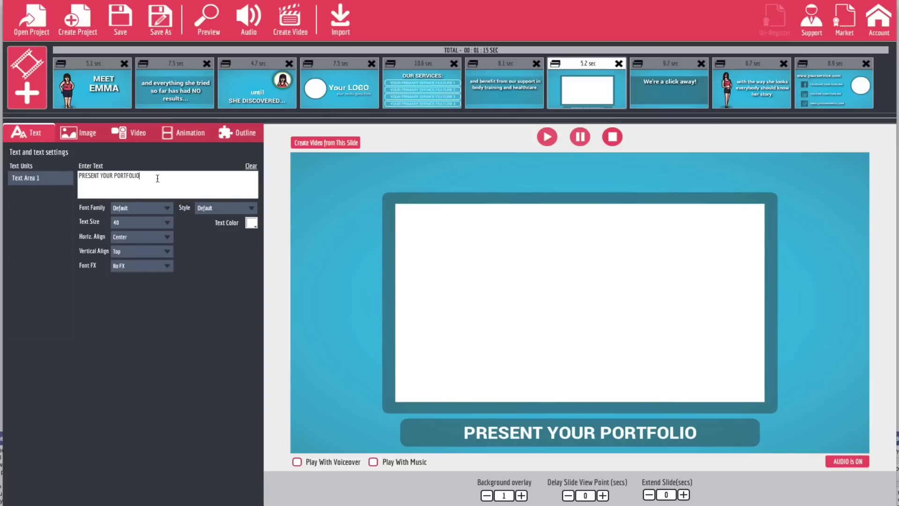
key("ctrl+a")
type("Be")
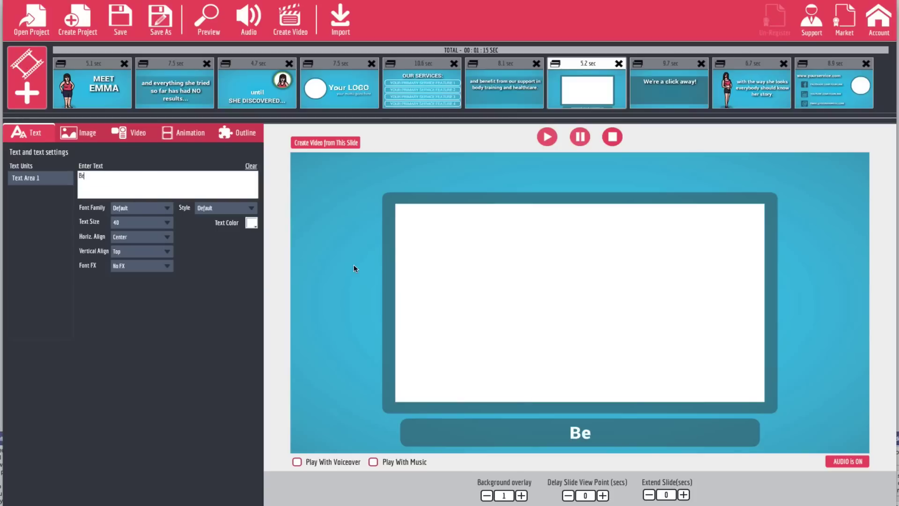
key("BackSpace")
type("efore and After")
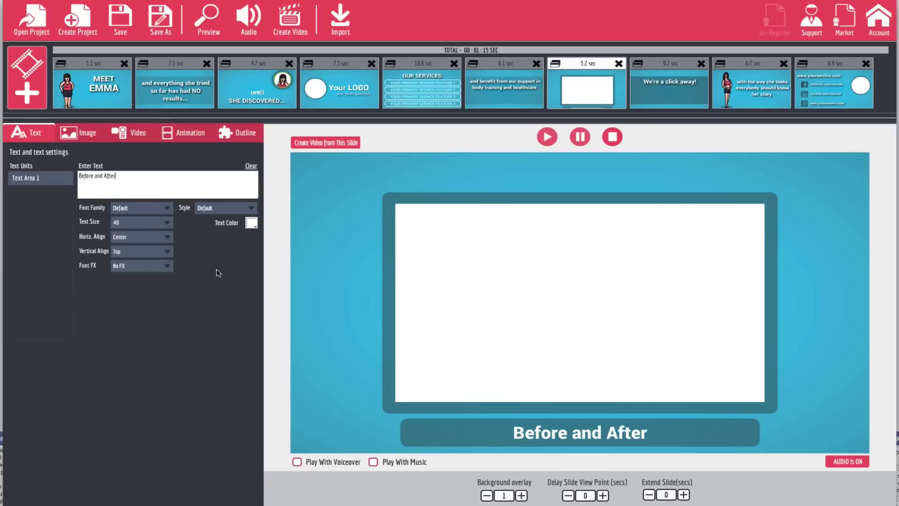
Load the Stock photo ai-a 24.jpg into the portfolio frame's Image Area 1
left_click(87, 135)
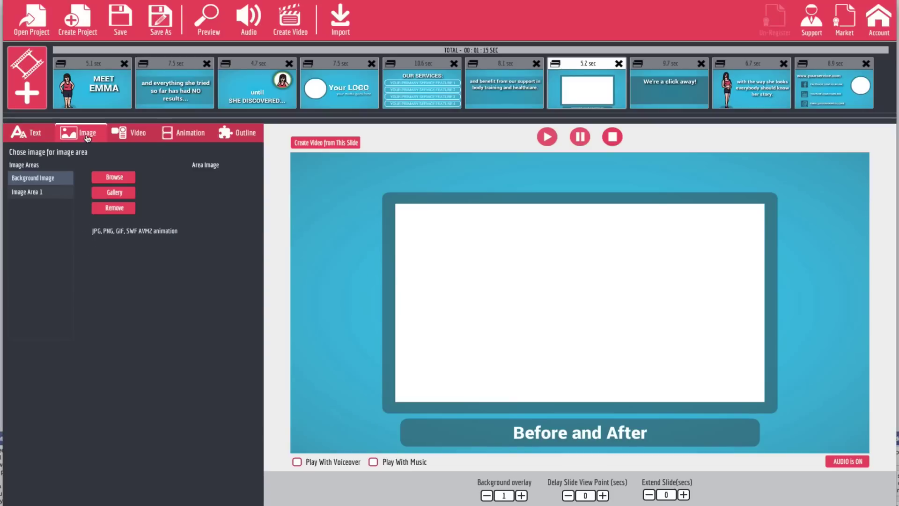
left_click(36, 194)
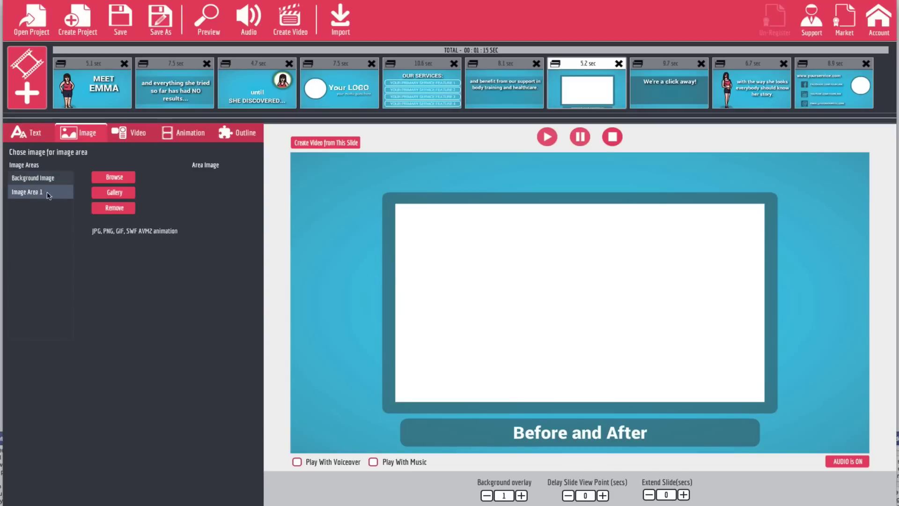
left_click(122, 178)
left_click(441, 132)
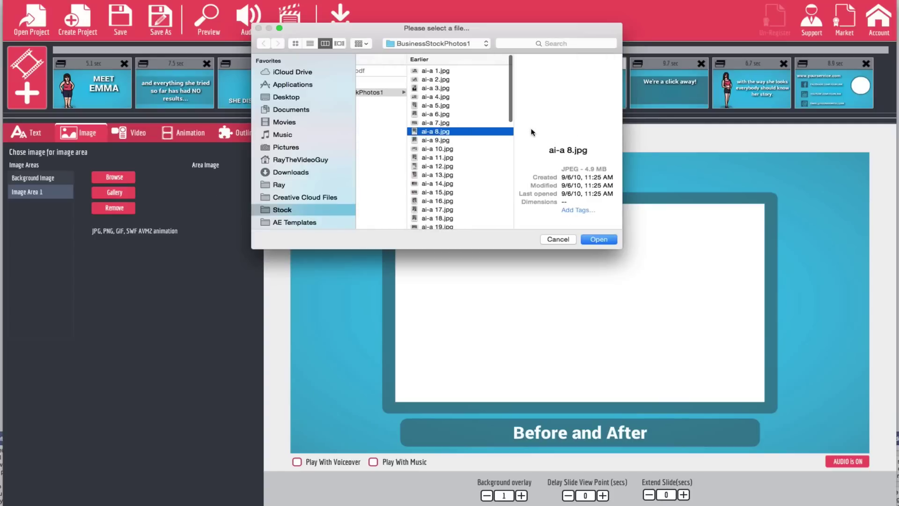
left_click(454, 176)
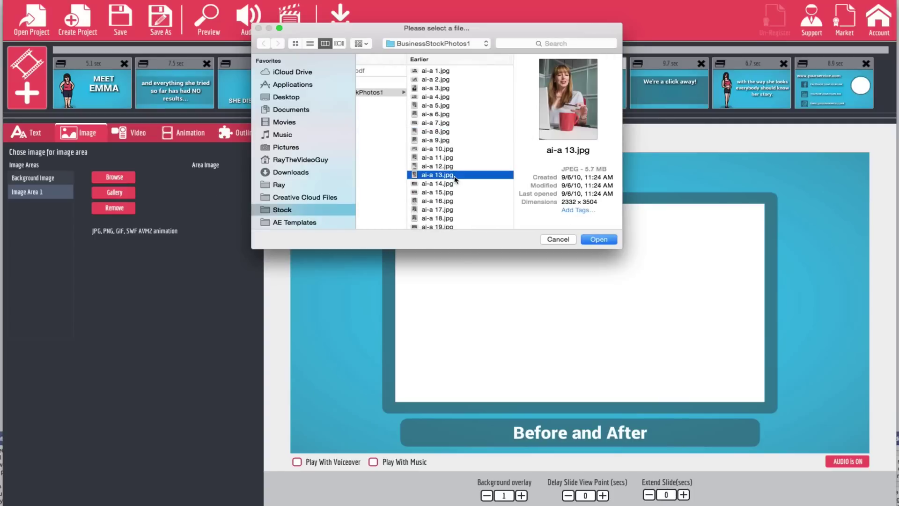
scroll(455, 178, "down", 5)
left_click(458, 189)
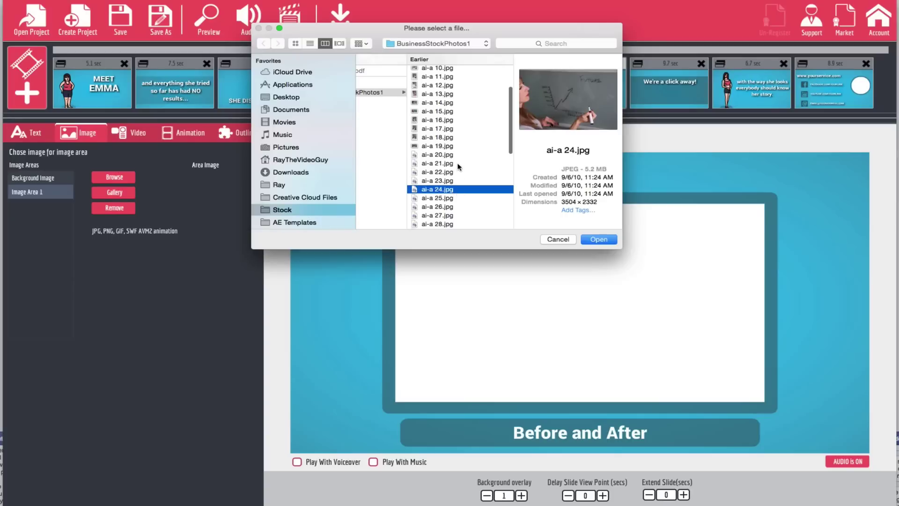
scroll(459, 167, "down", 2)
left_click(599, 240)
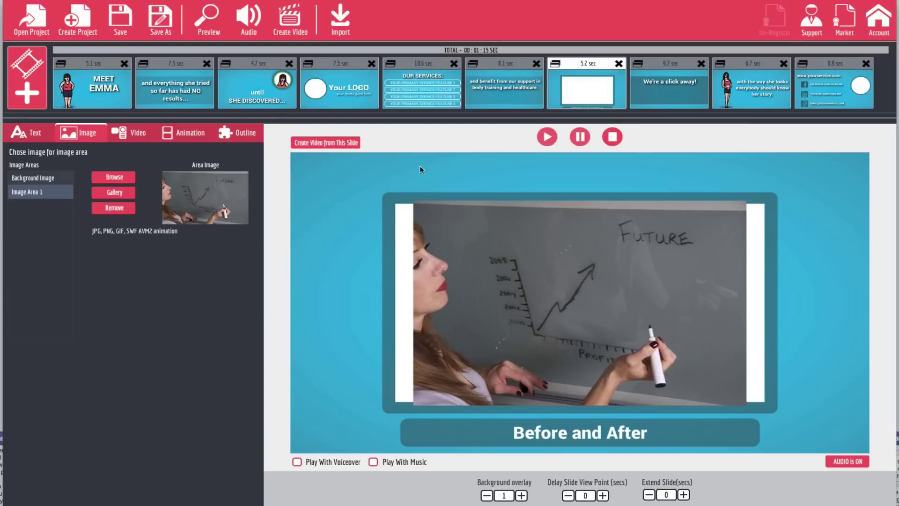
Delete the 9.7-sec 'We're a click away!' slide to bring the video to 1:05, then open the 8.9-sec contact slide
left_click(548, 139)
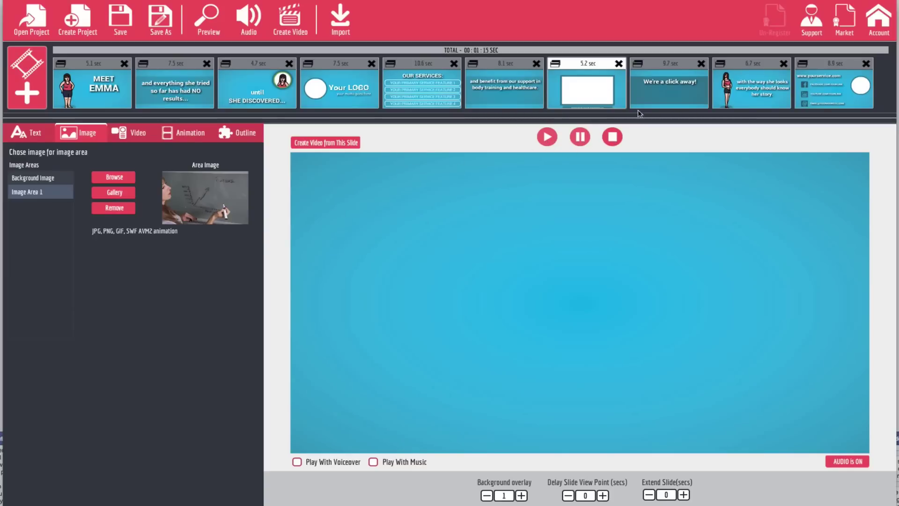
left_click(655, 95)
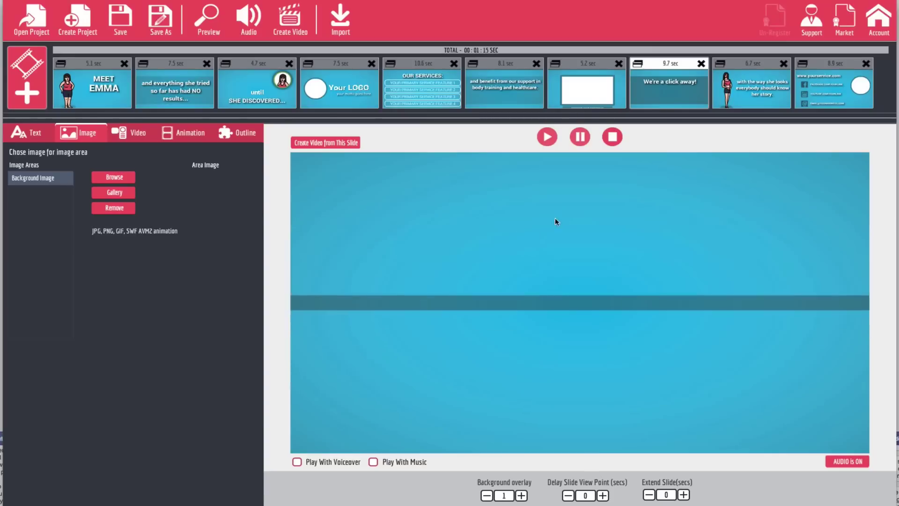
left_click(740, 101)
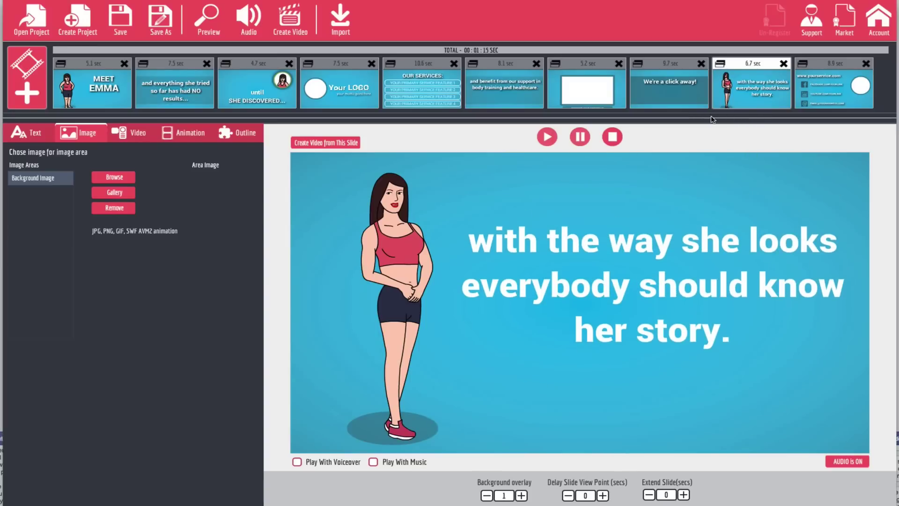
left_click(701, 64)
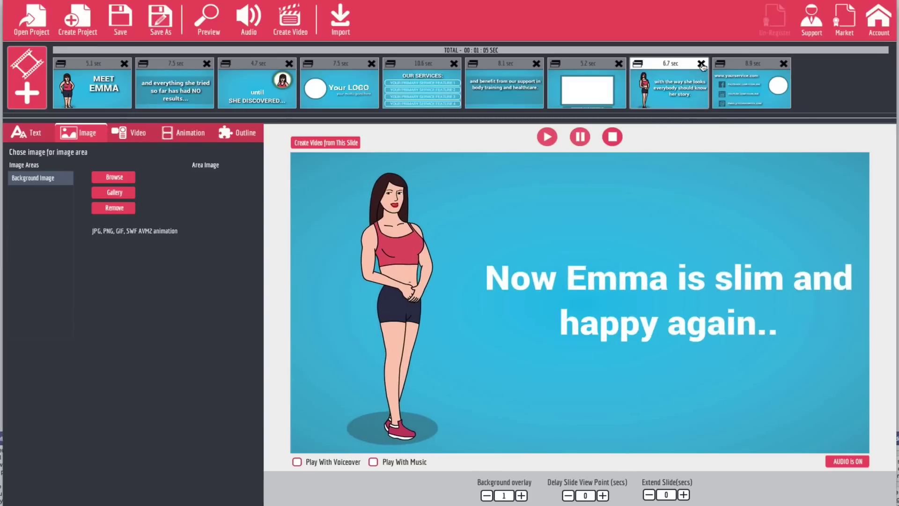
left_click(742, 101)
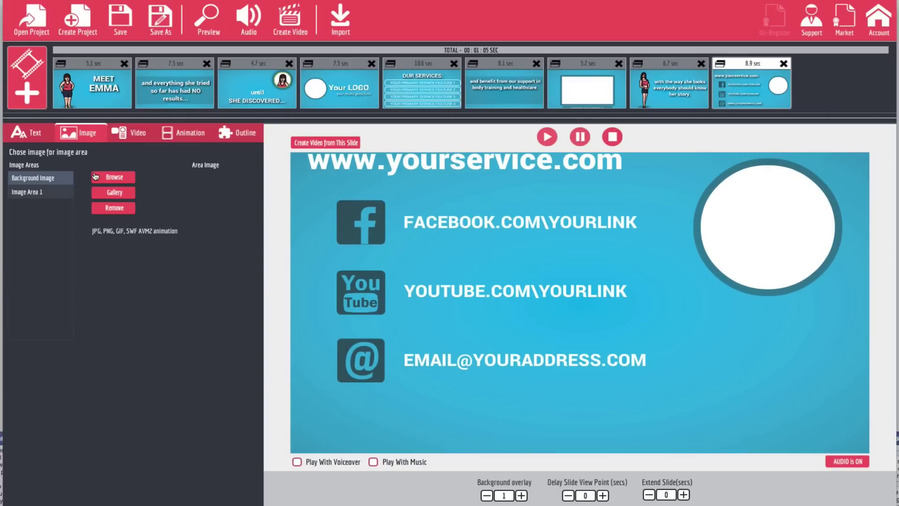
Replace YOURLINK with fatloss in the YouTube and Facebook link lines
left_click(30, 135)
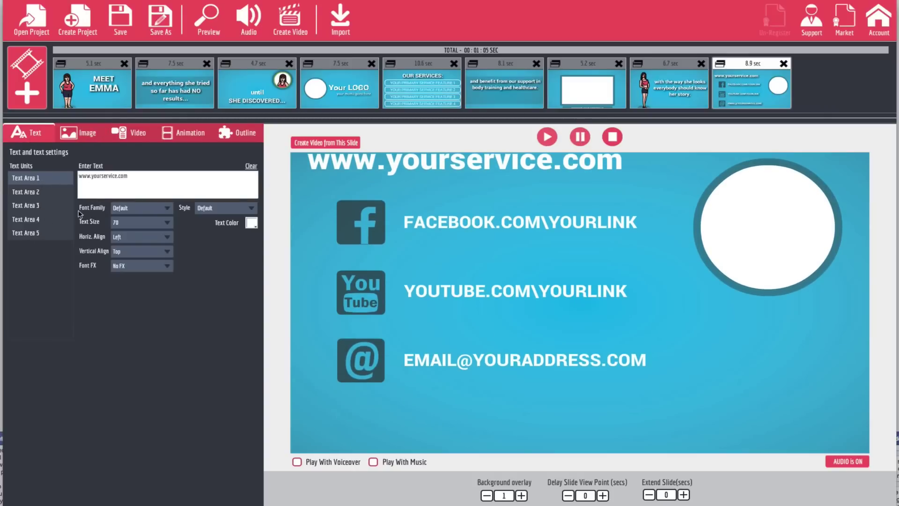
left_click(33, 234)
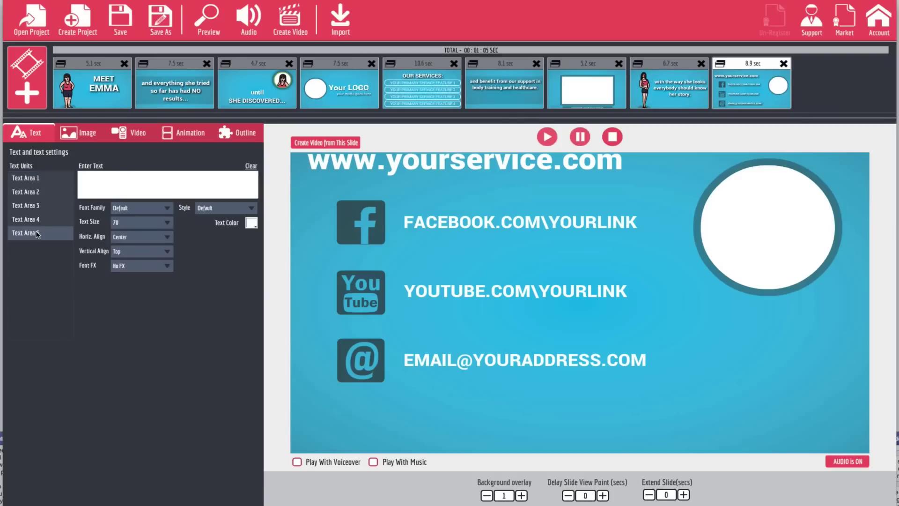
left_click(38, 221)
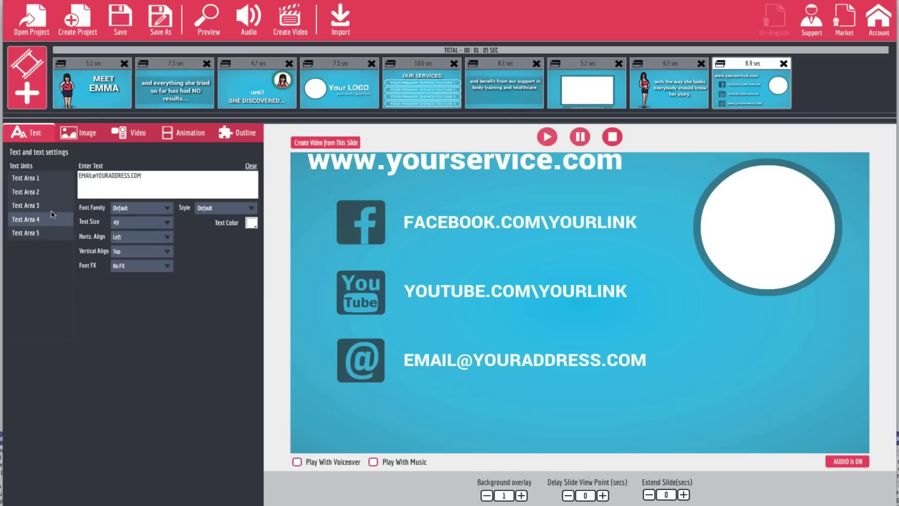
left_click(37, 207)
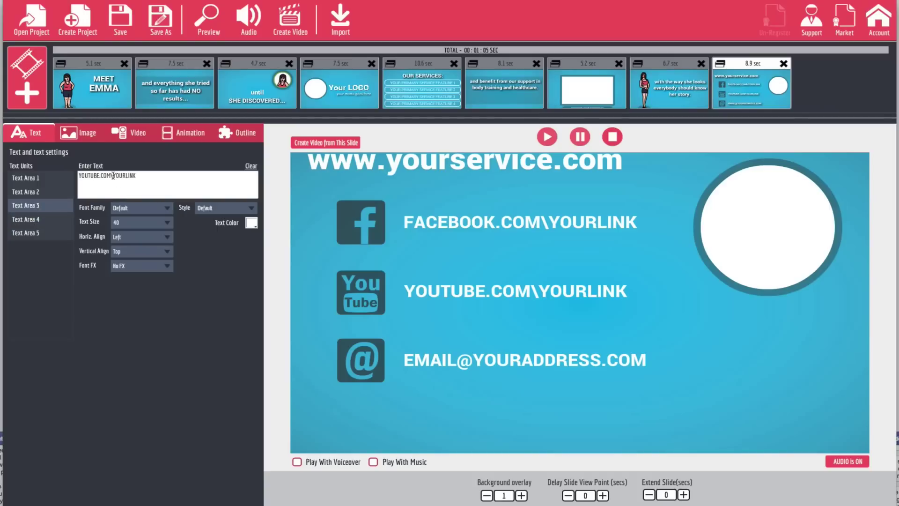
left_click_drag(113, 176, 216, 180)
type("fat")
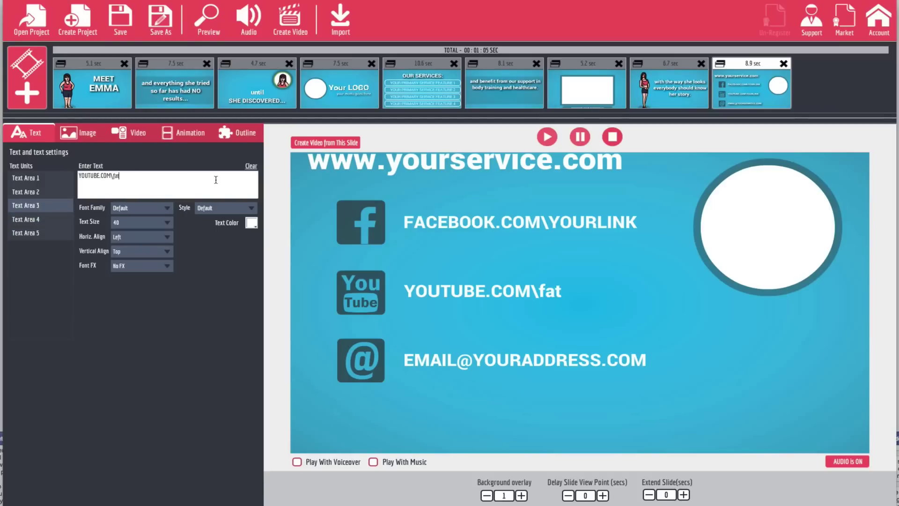
type("loss")
left_click(41, 193)
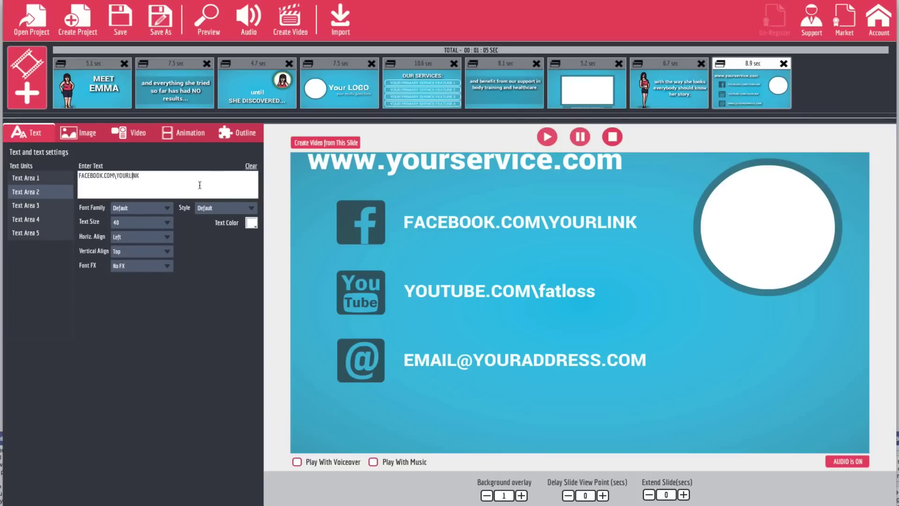
left_click_drag(118, 175, 202, 180)
key("BackSpace")
type("fatloss")
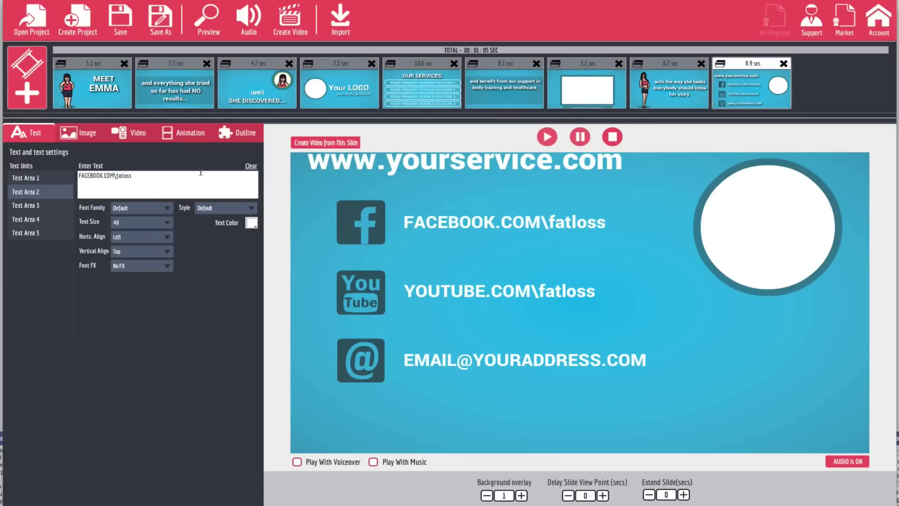
left_click(20, 178)
triple_click(106, 177)
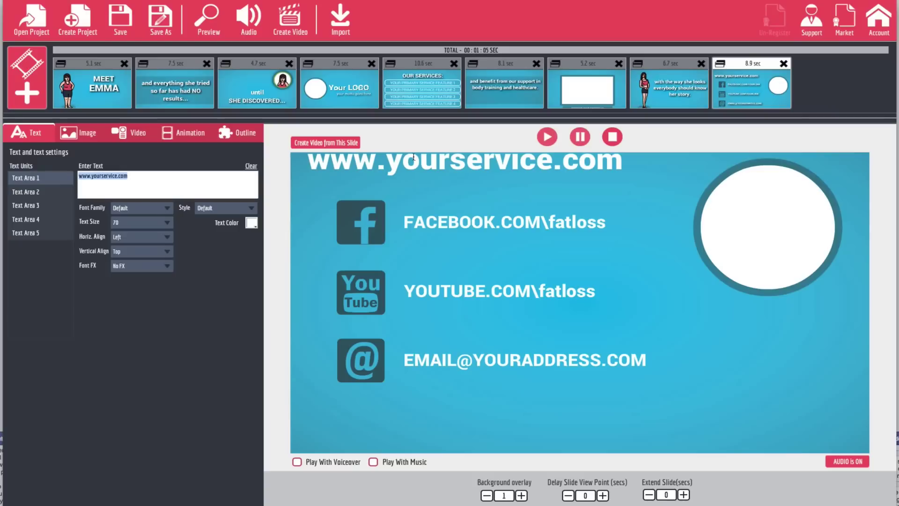
left_click(98, 175)
left_click_drag(93, 176, 119, 176)
key("BackSpace")
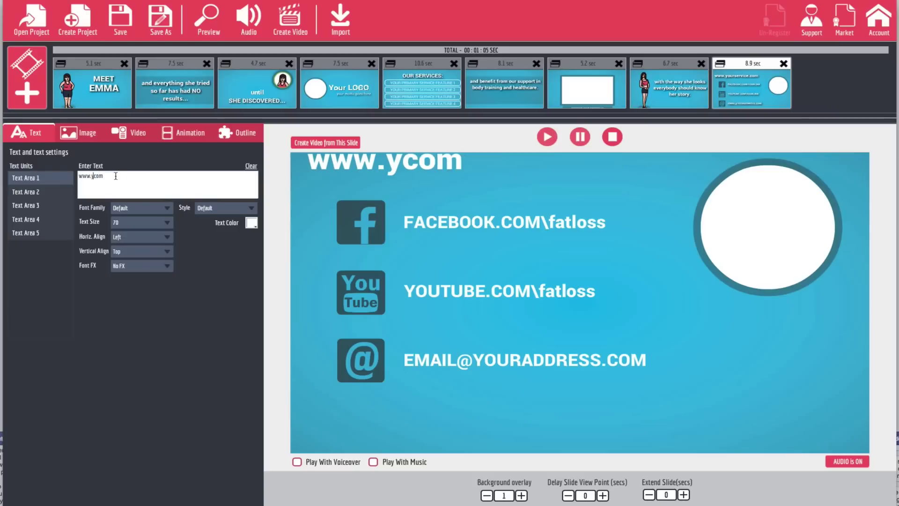
key("BackSpace")
type("fatloss")
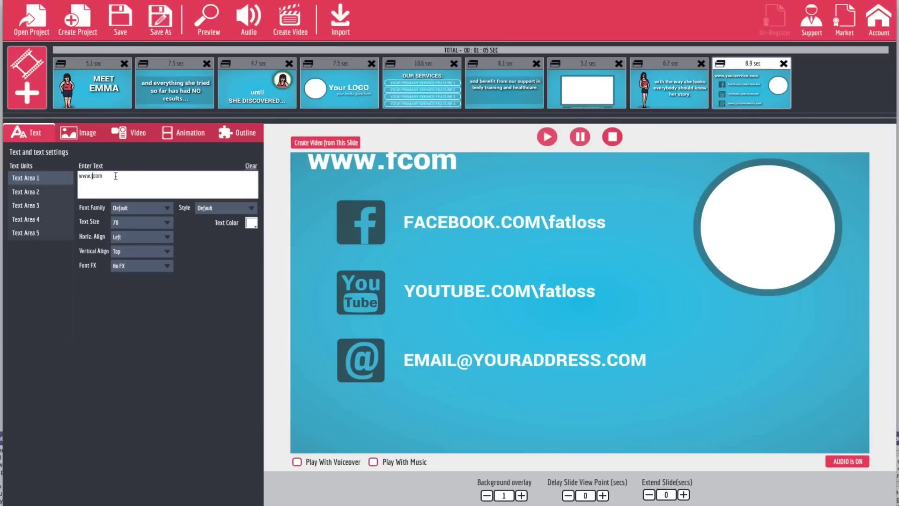
type(".")
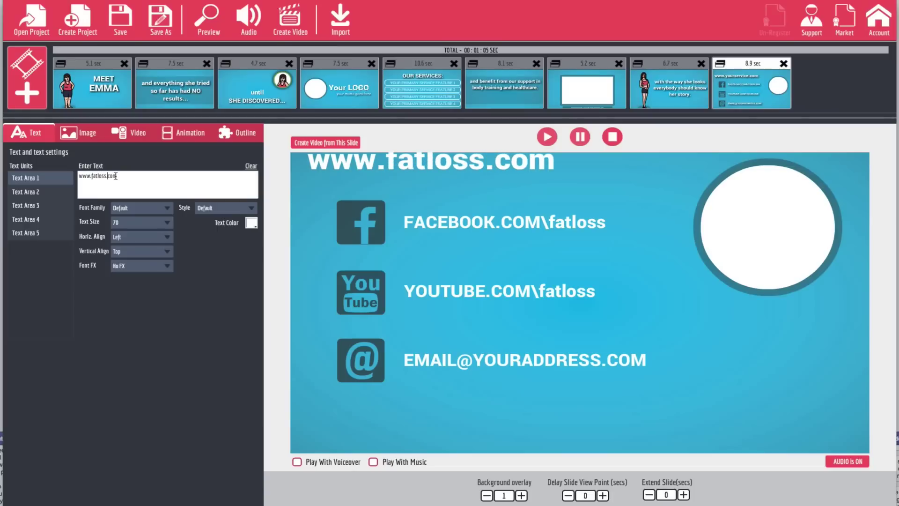
left_click(87, 141)
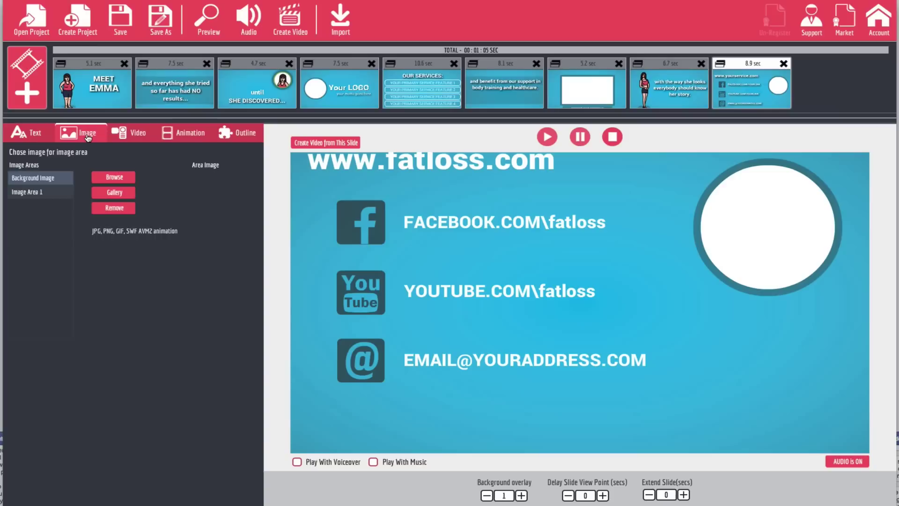
Add the doctor's OK_animation.swf from the gallery, then remove it from the slide background
left_click(117, 194)
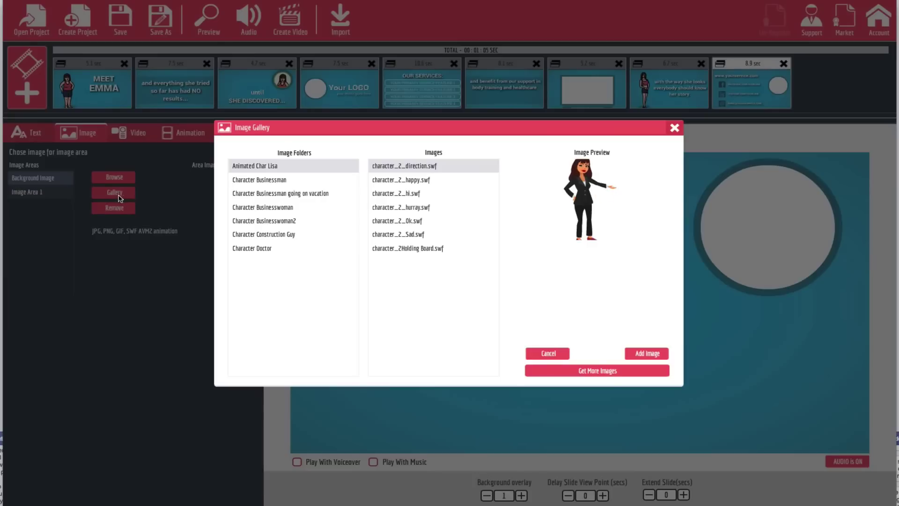
left_click(262, 248)
left_click(403, 234)
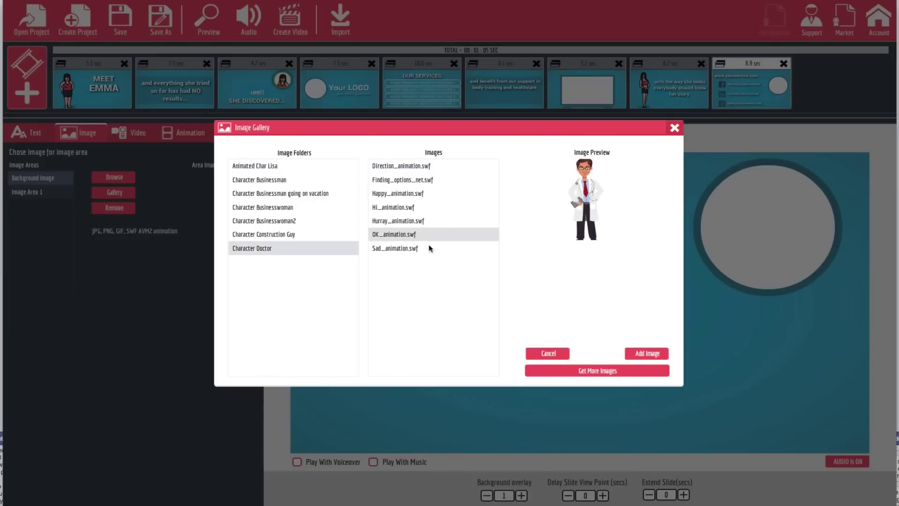
left_click(651, 353)
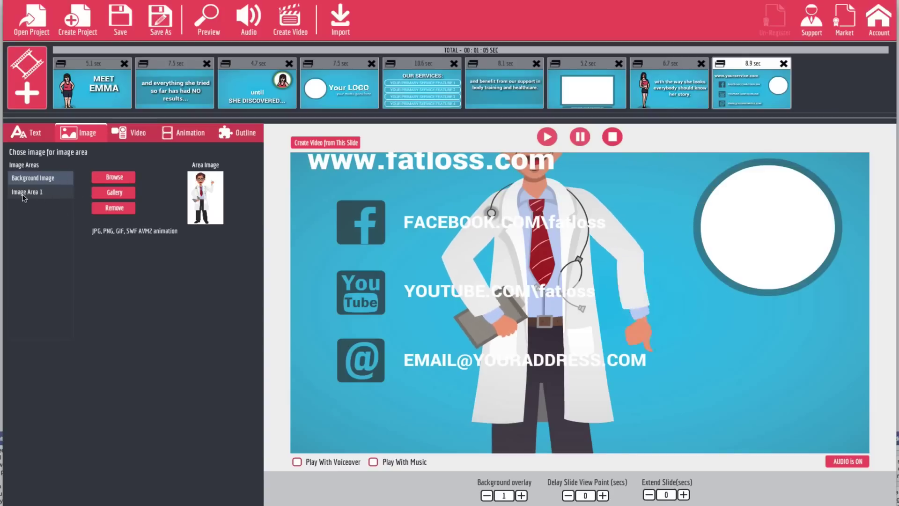
left_click(117, 209)
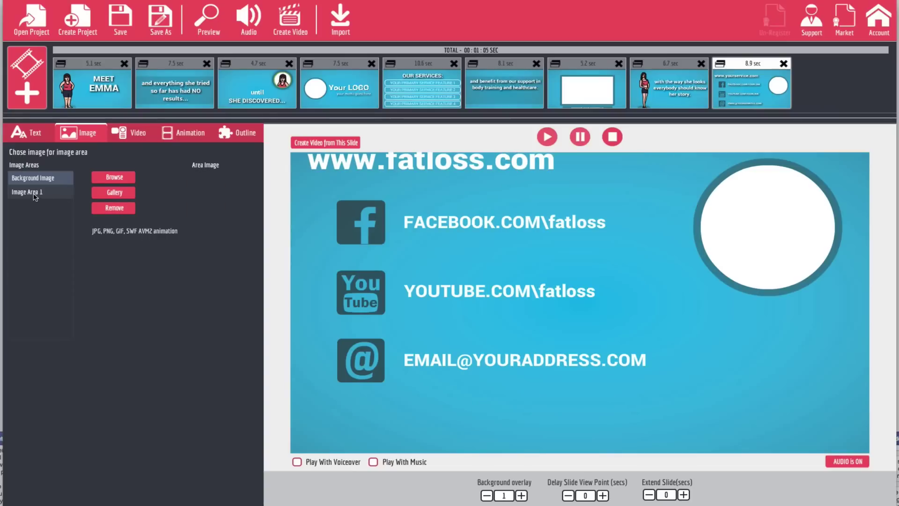
Place the OK_animation.swf doctor in Image Area 1's circle and preview the slide
left_click(37, 194)
left_click(112, 194)
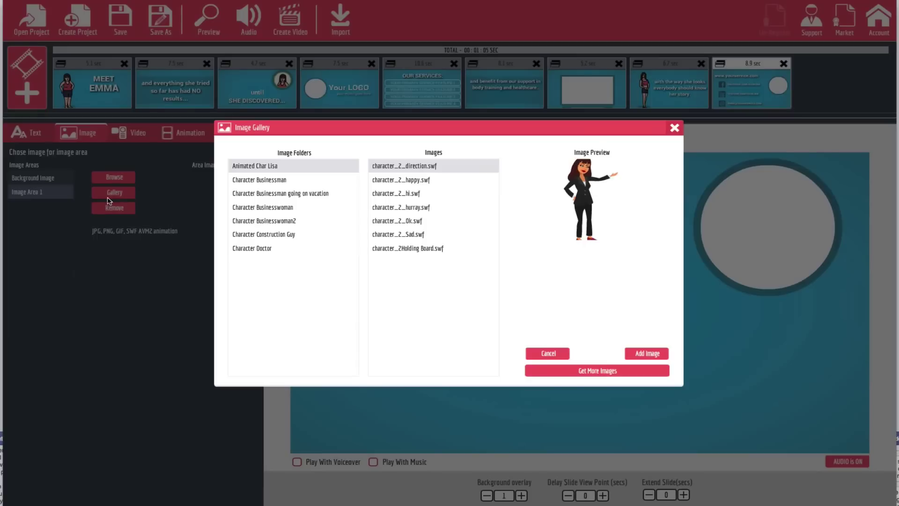
left_click(277, 250)
left_click(421, 235)
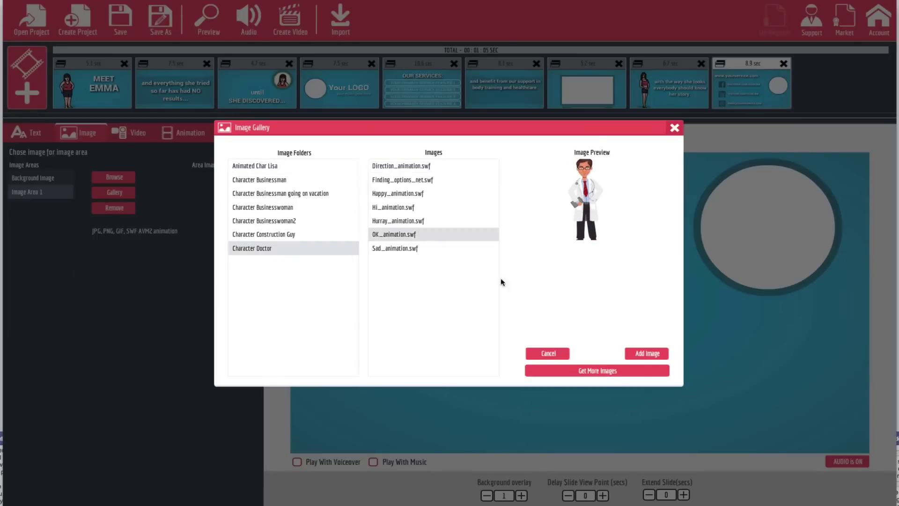
left_click(647, 354)
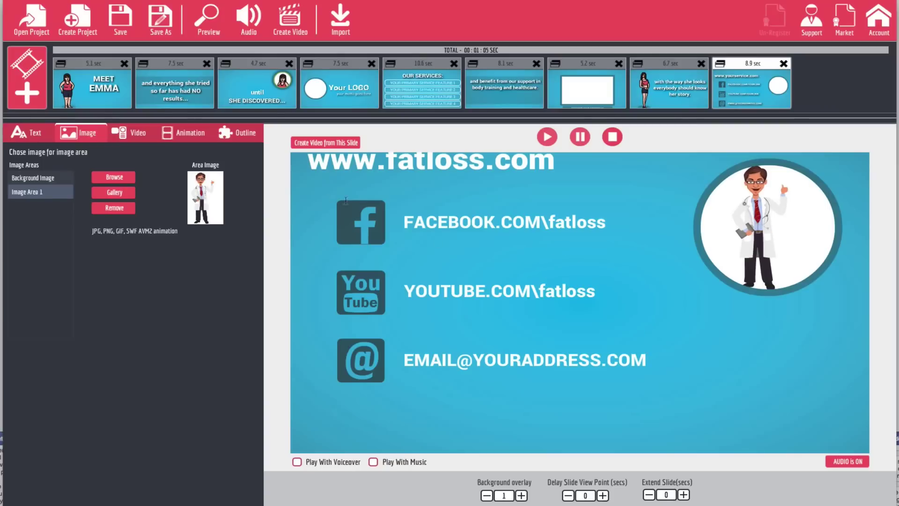
left_click(546, 137)
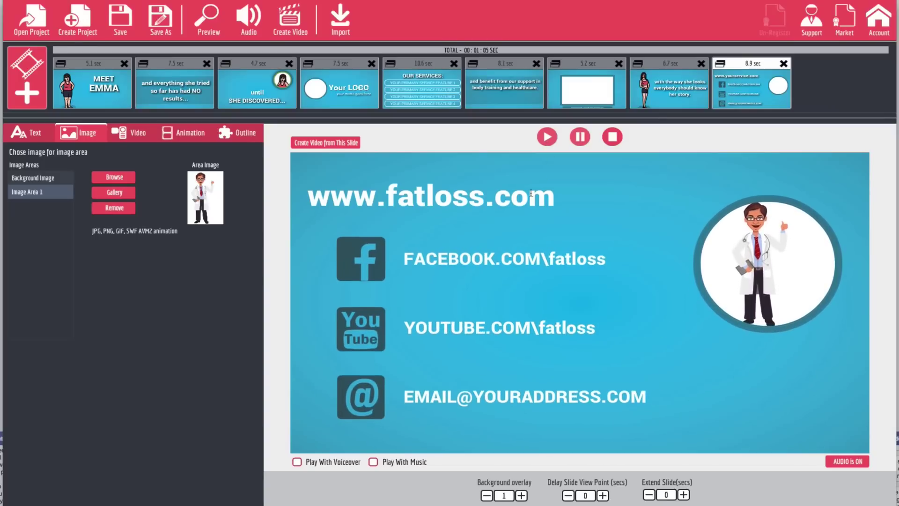
left_click(580, 139)
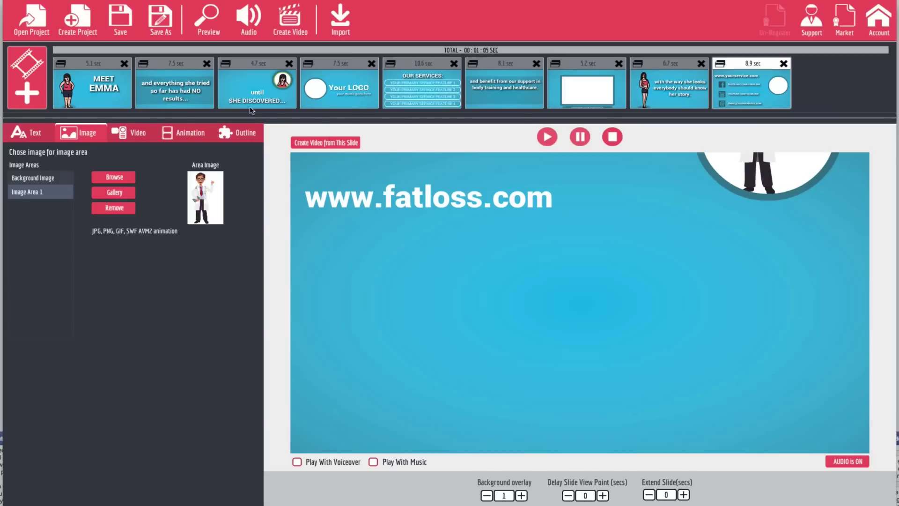
Enable background music and choose Choir3.mp3 after auditioning Desert Music and Choir8
left_click(256, 24)
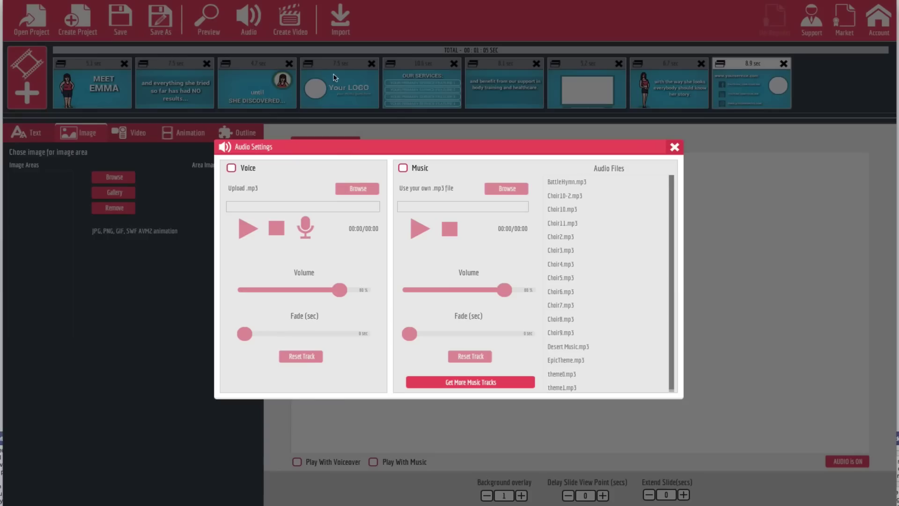
left_click(231, 168)
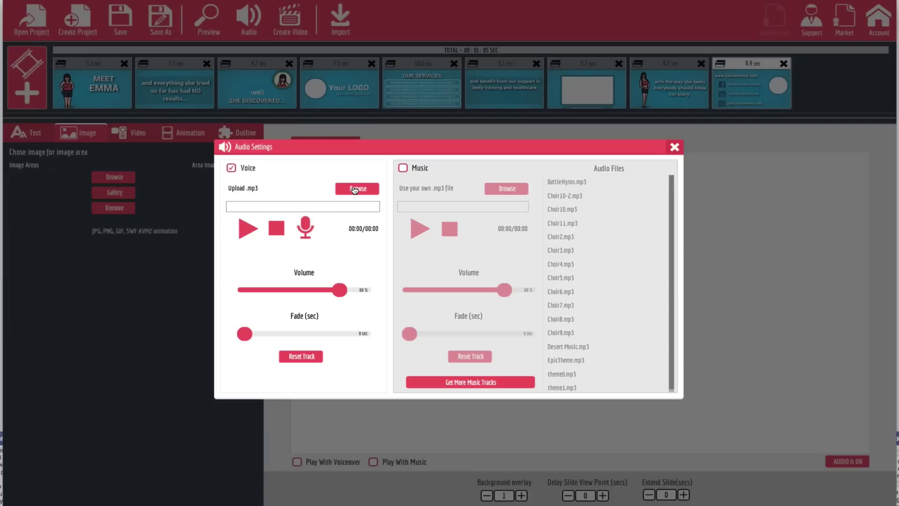
left_click(231, 168)
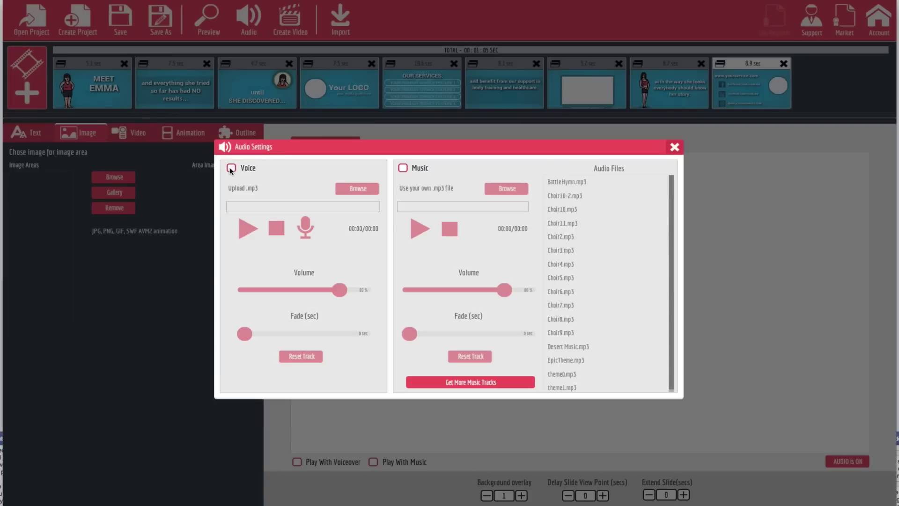
left_click(403, 168)
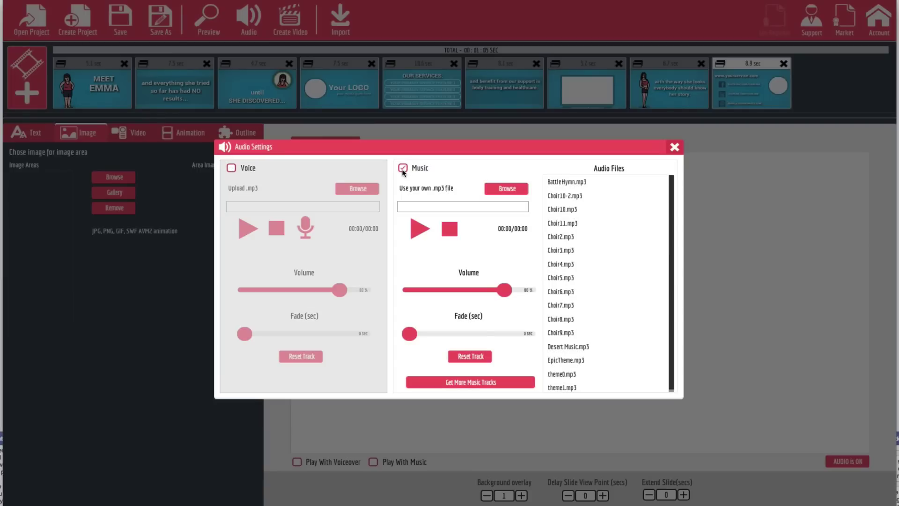
scroll(583, 269, "down", 1)
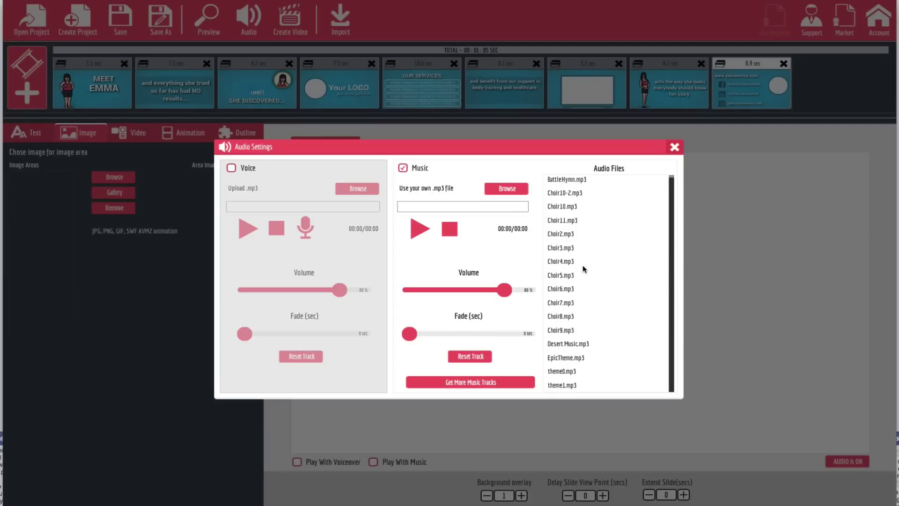
left_click(570, 343)
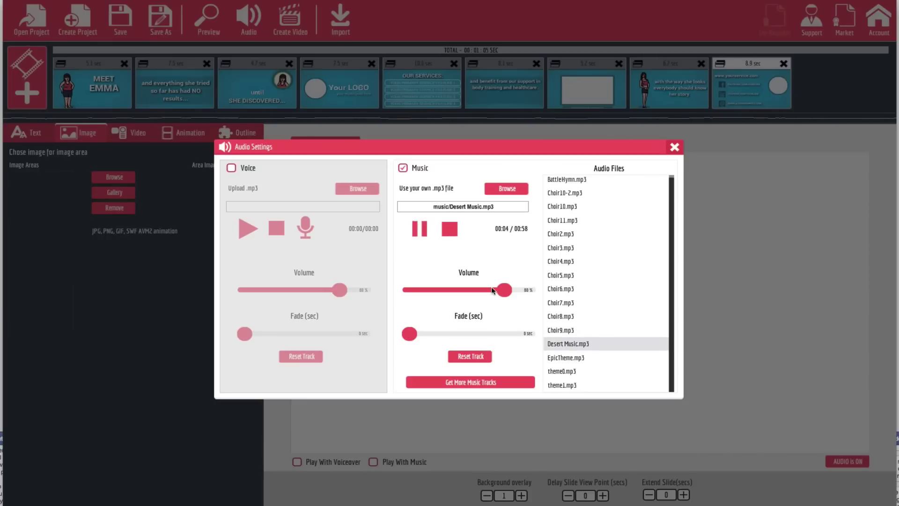
left_click(567, 314)
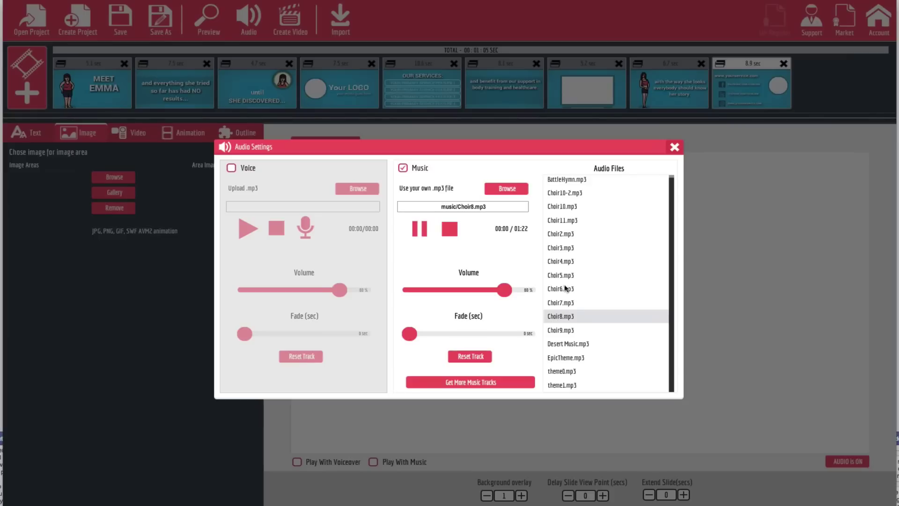
left_click(564, 248)
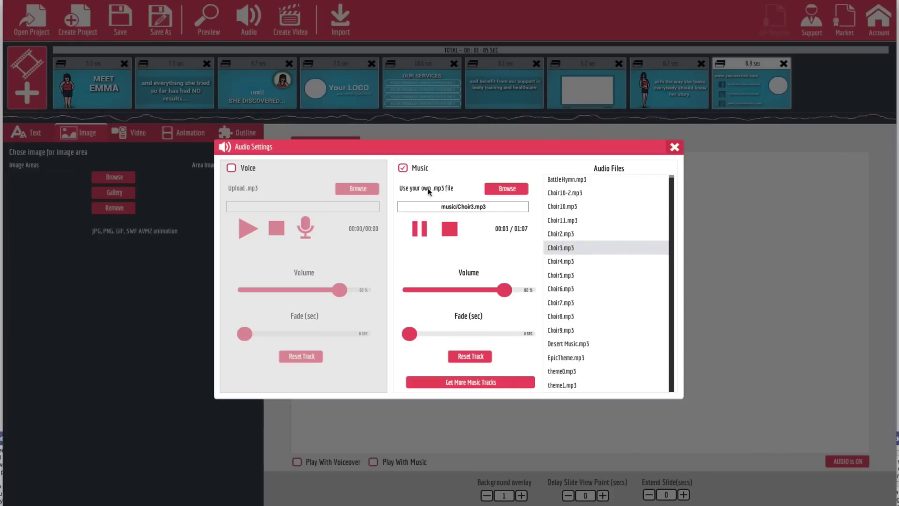
left_click(421, 230)
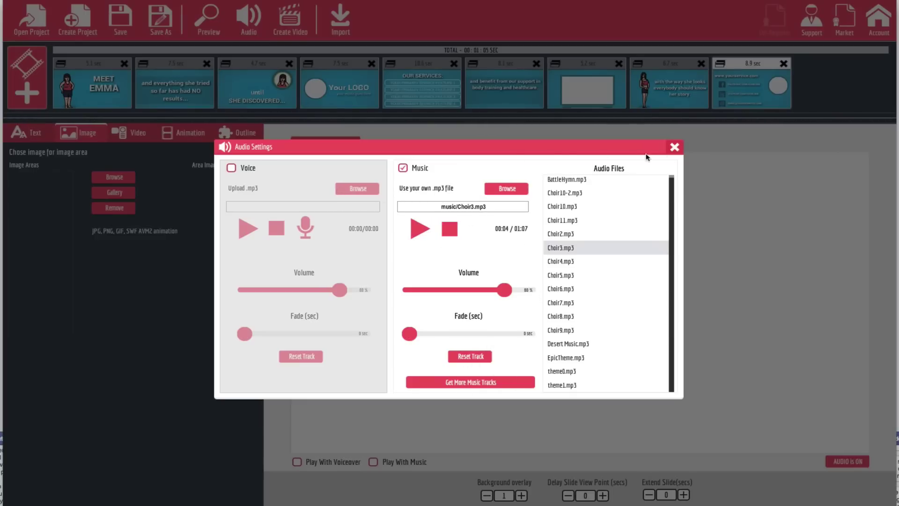
left_click(673, 149)
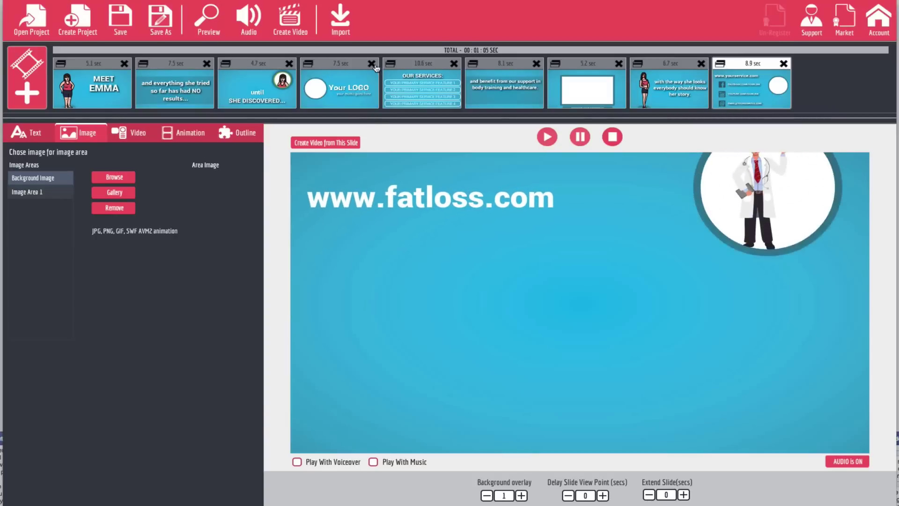
Preview the full video from the MEET EMMA slide, then open the Export Slides settings
left_click(100, 93)
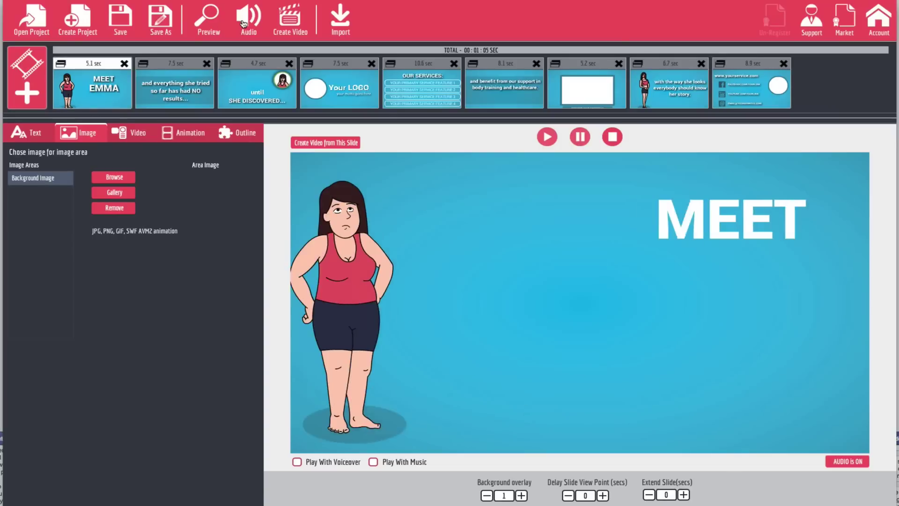
left_click(208, 21)
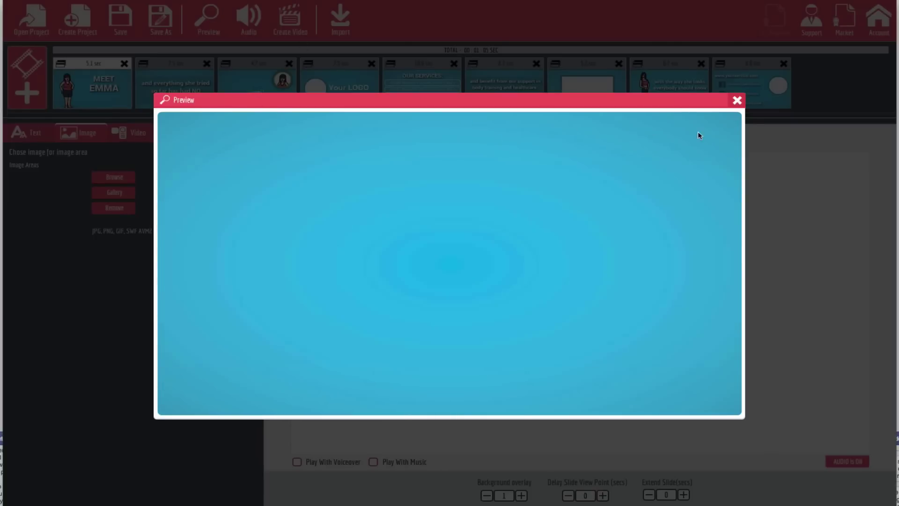
left_click(737, 101)
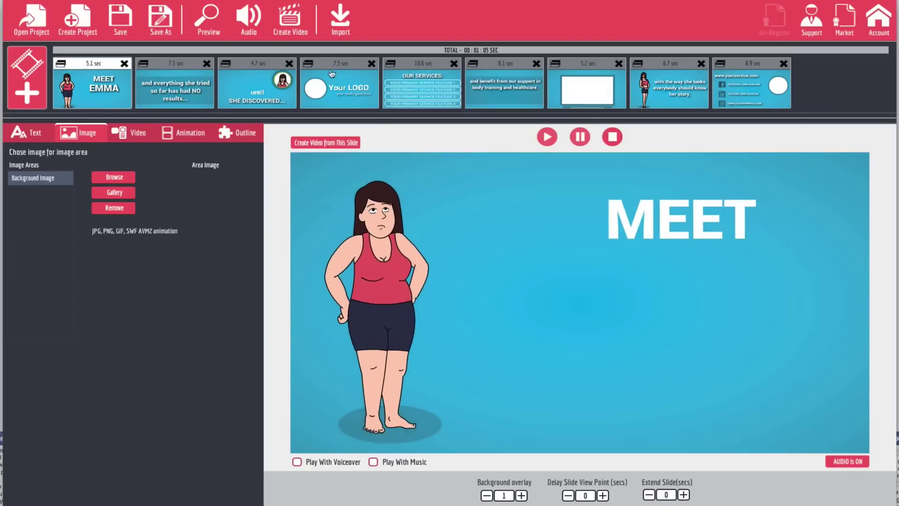
left_click(293, 27)
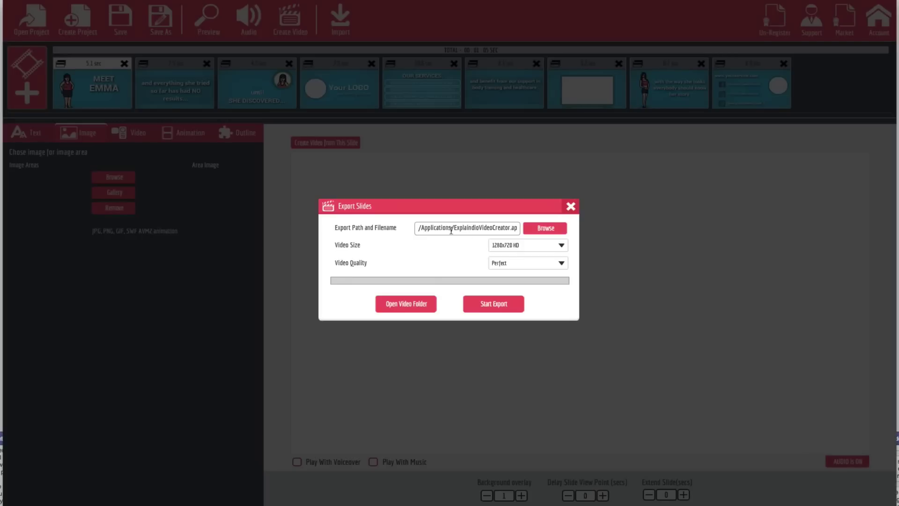